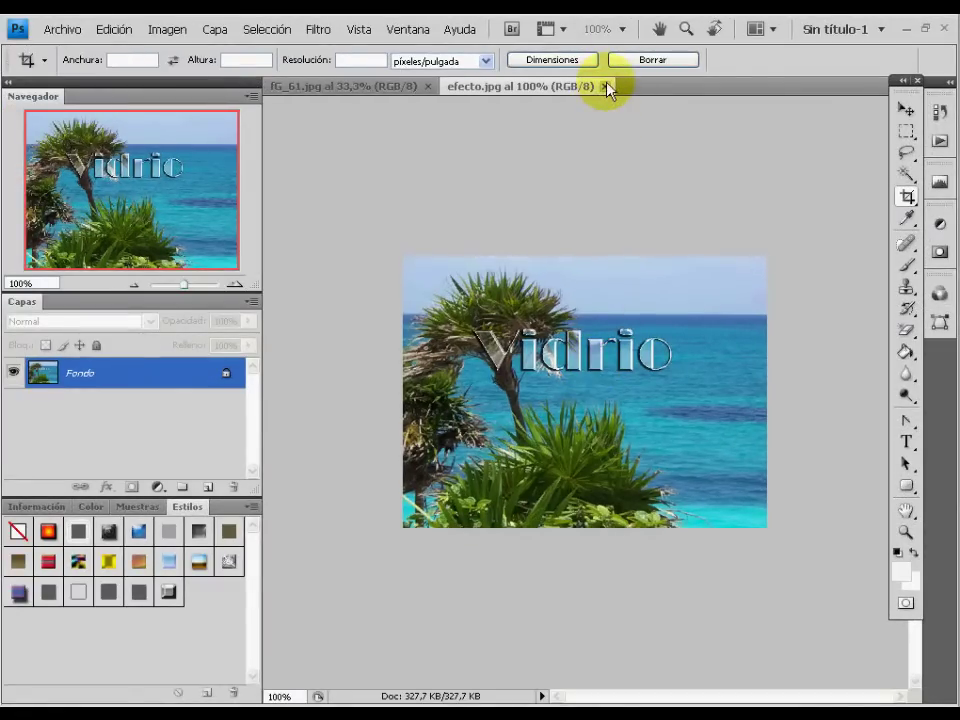
Step: Close the efecto.jpg glass-text example so only fG_61.jpg stays open
left_click(606, 87)
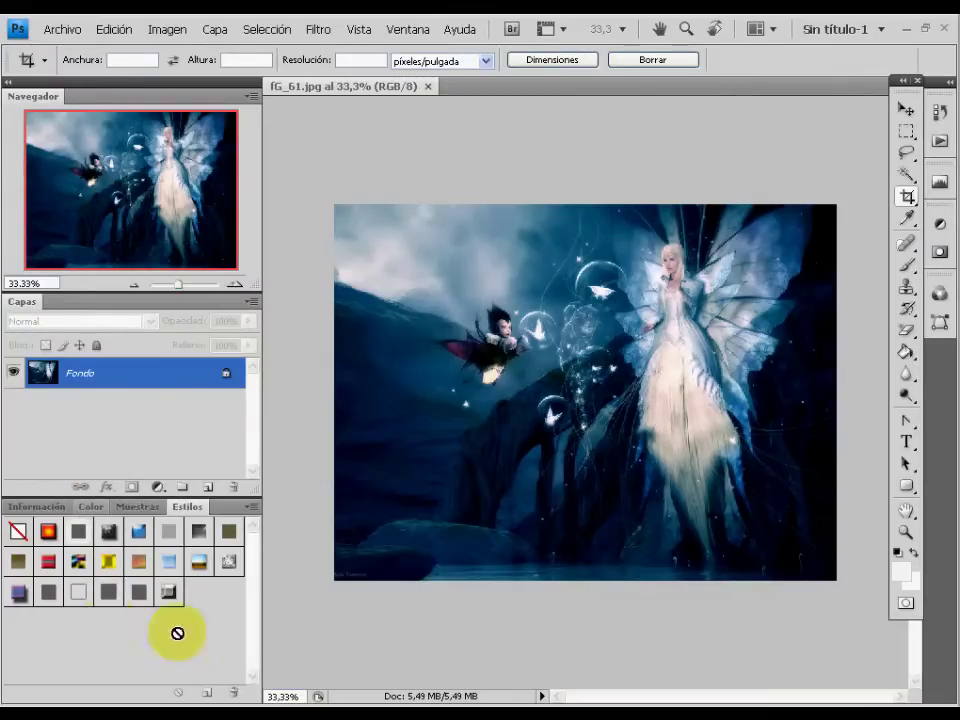
mouse_move(168, 598)
left_mouse_down()
mouse_move(62, 654)
mouse_move(167, 591)
left_mouse_up()
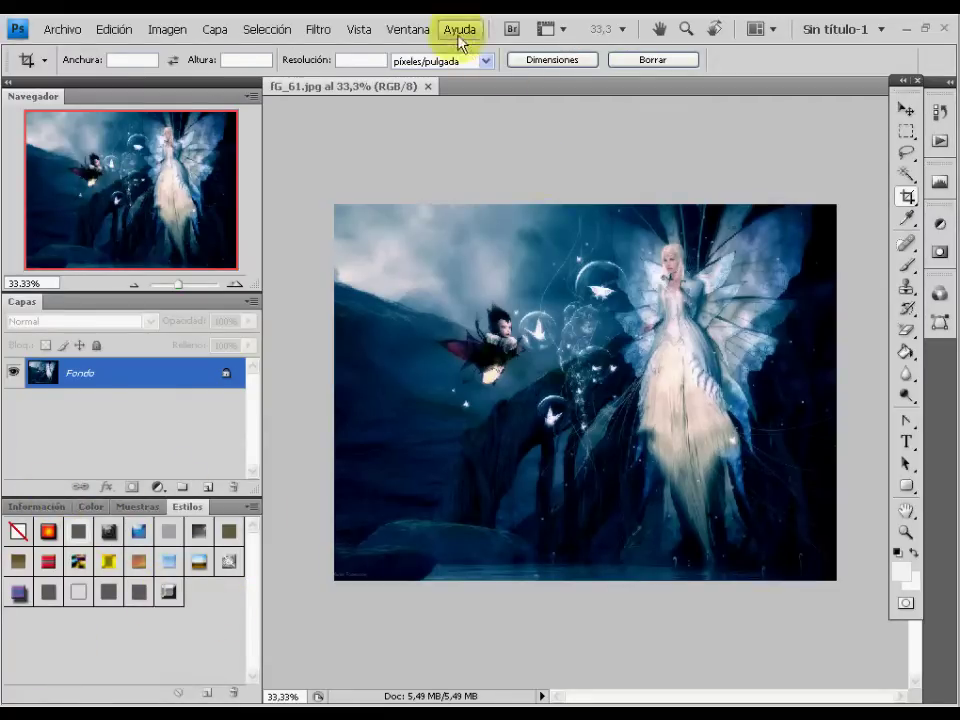
left_click(397, 36)
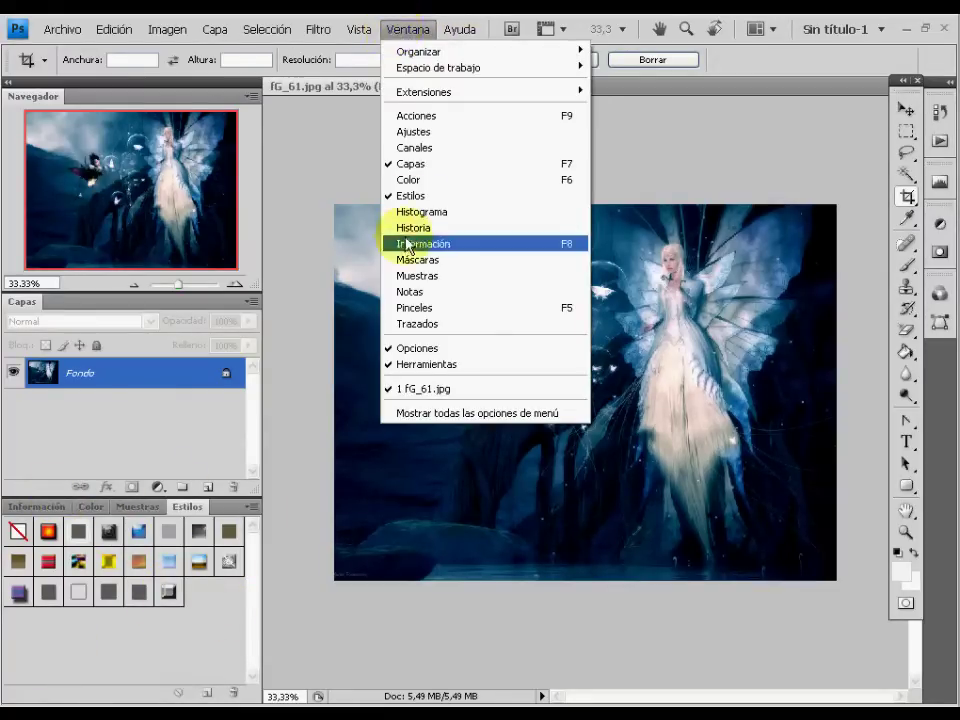
left_click(403, 194)
left_click(407, 30)
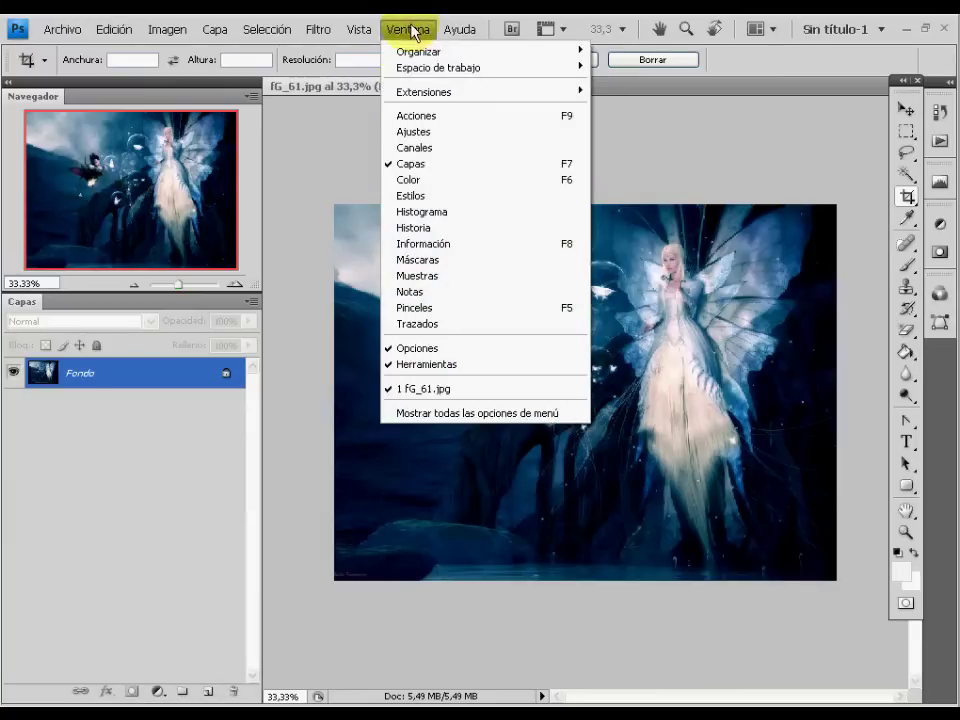
left_click(411, 197)
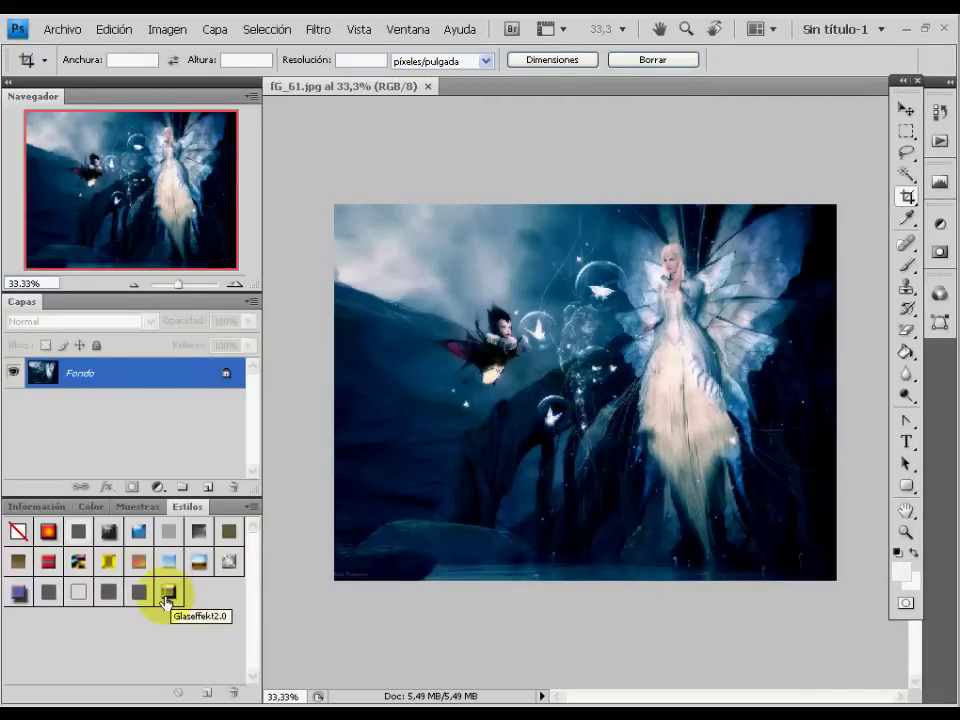
left_click(169, 593)
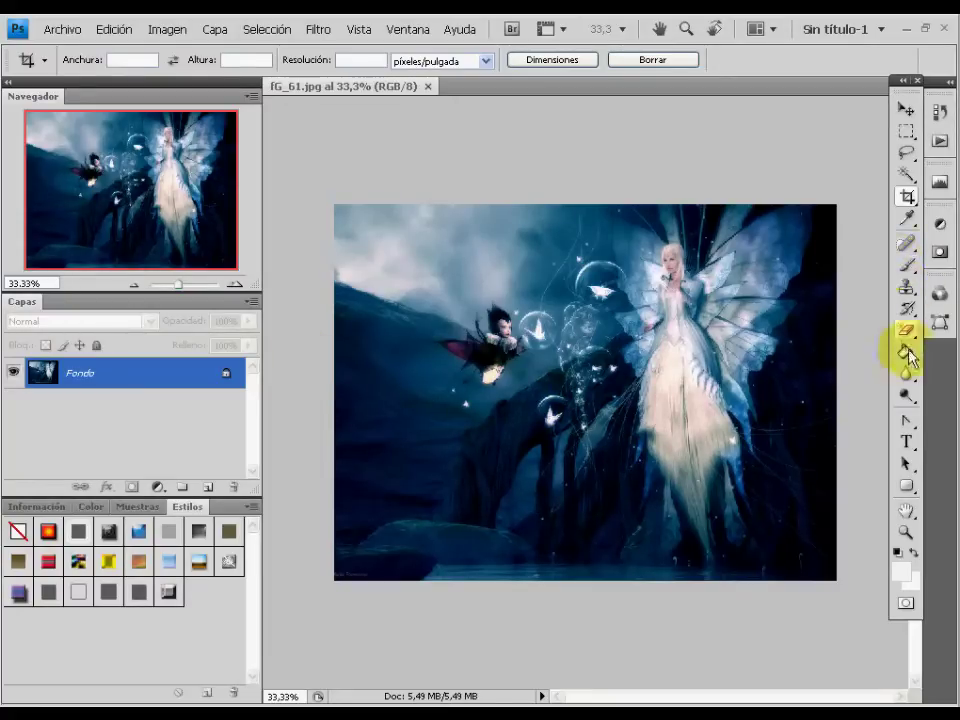
Step: Type the word 'fantasia' on the middle of the fairy picture, fixing the typo
left_click(906, 442)
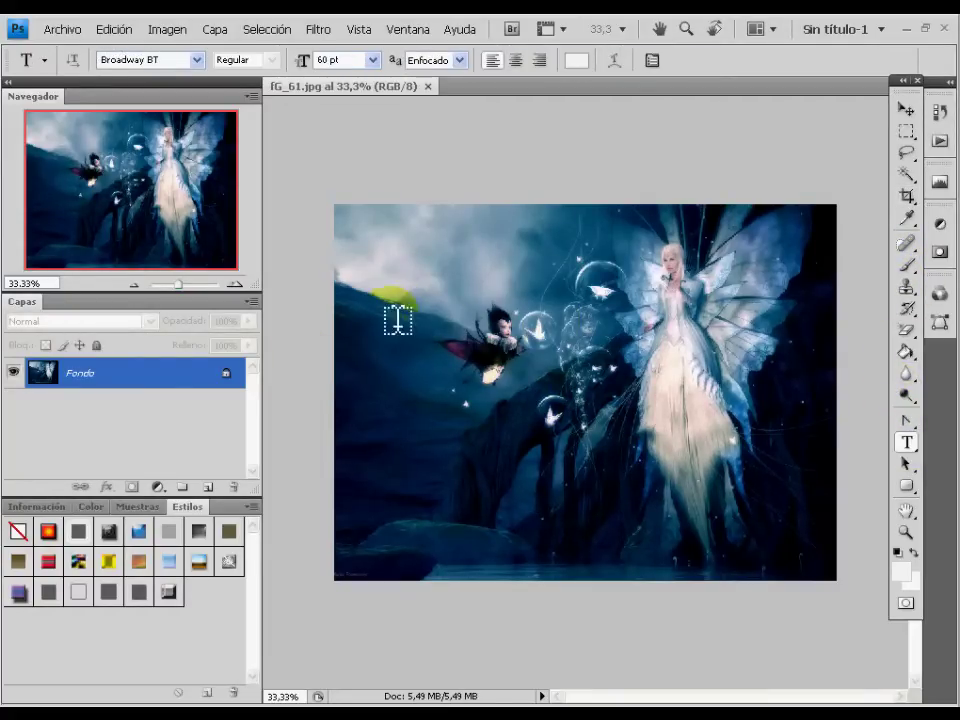
left_click(432, 393)
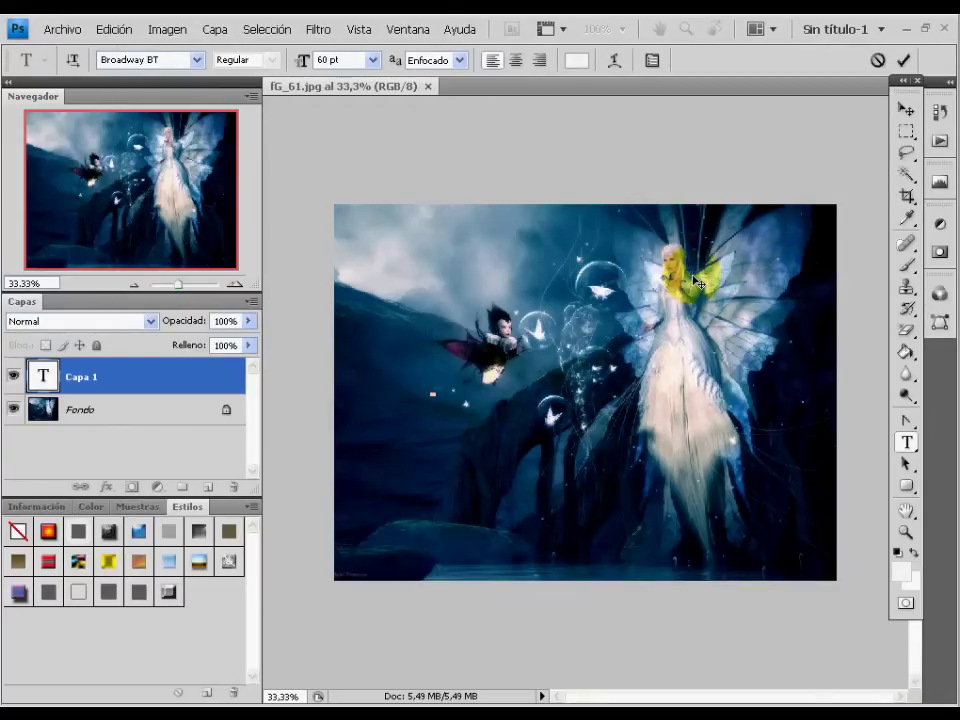
type("fa")
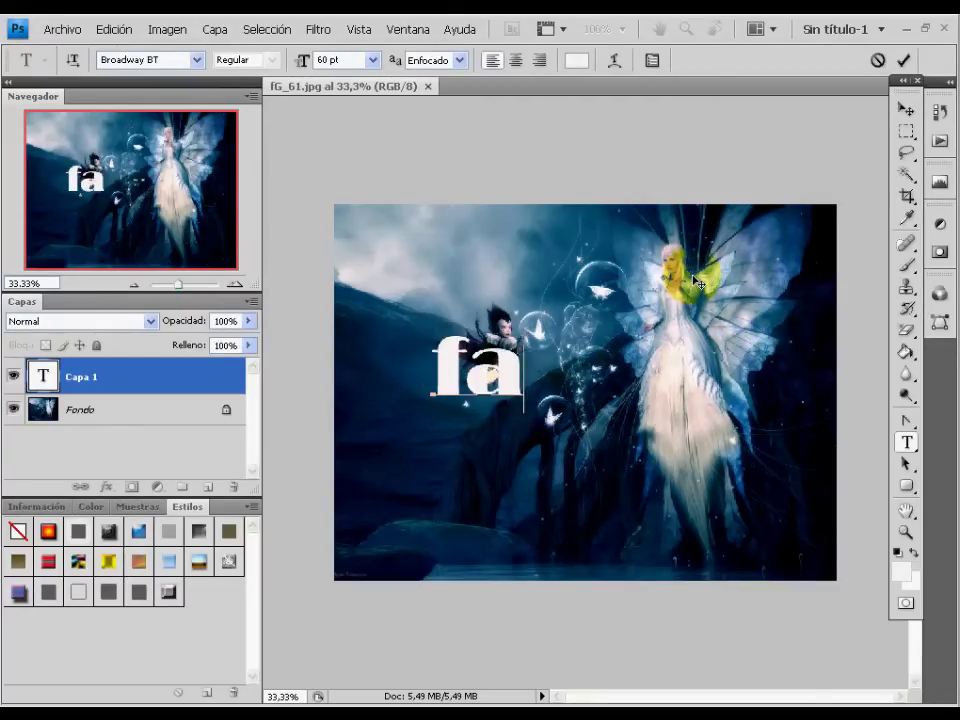
type("ntasu")
key("BackSpace")
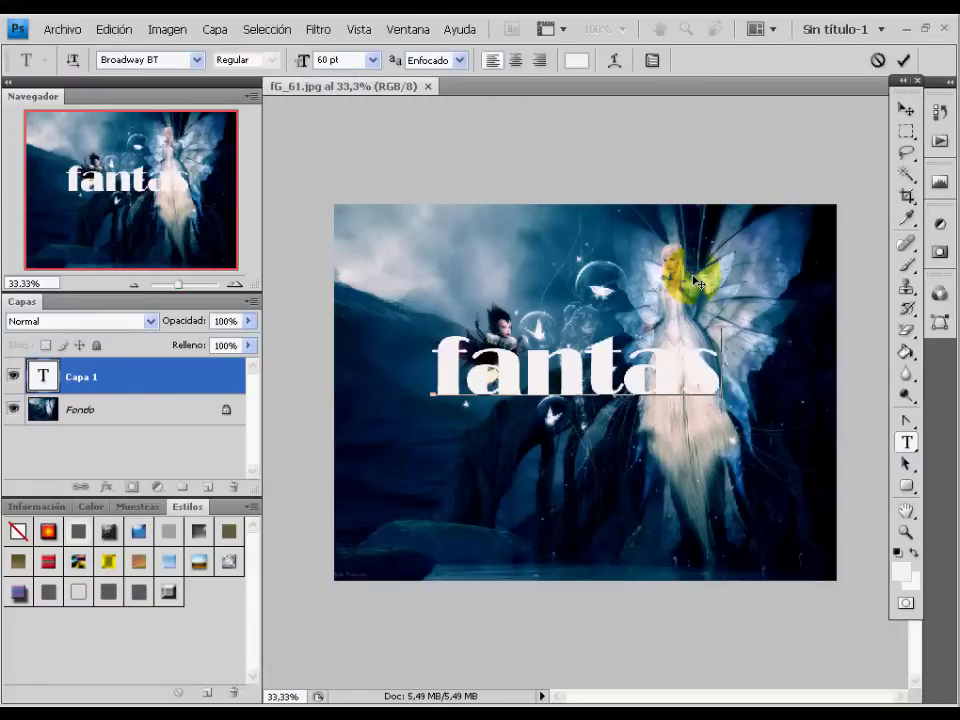
type("ia")
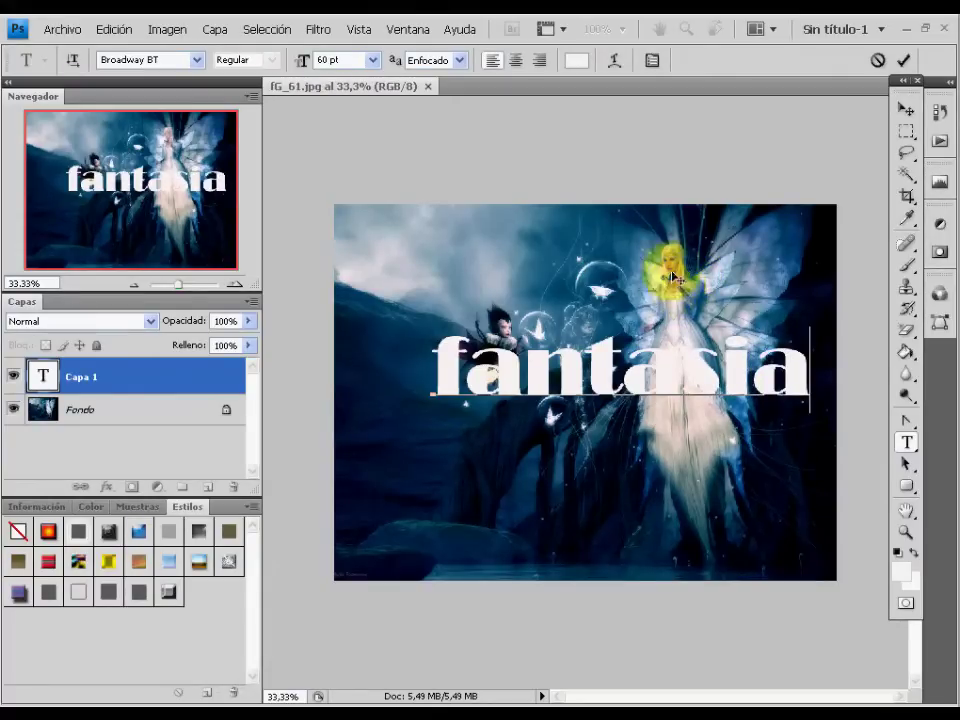
Step: Set the fantasia text to 48 pt and clear the selection highlight
mouse_move(805, 378)
left_mouse_down()
mouse_move(718, 390)
mouse_move(394, 381)
left_mouse_up()
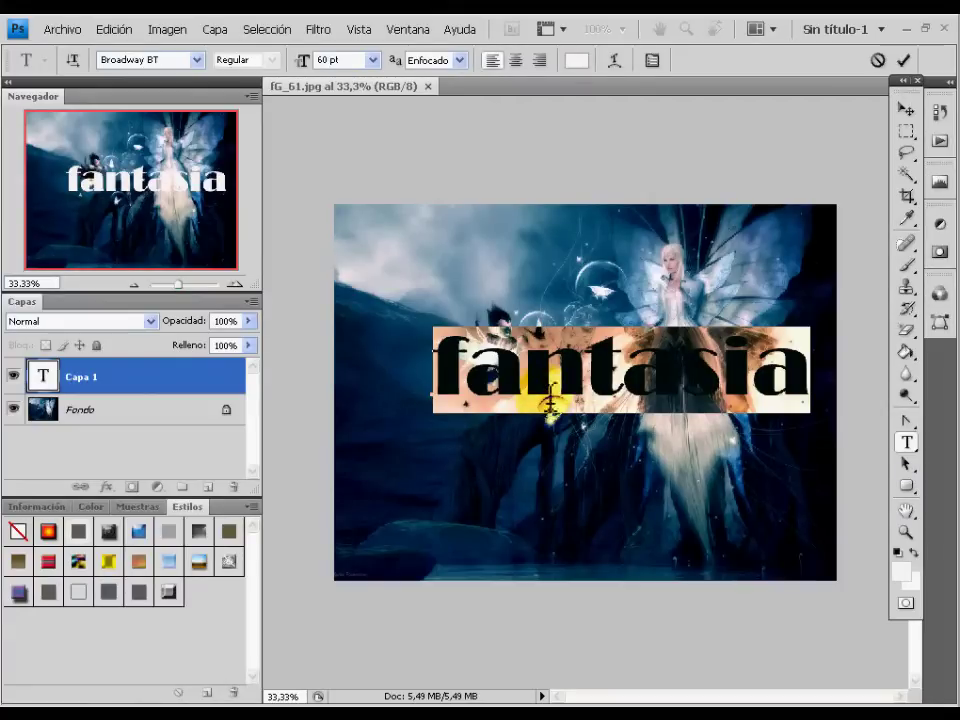
left_click(373, 60)
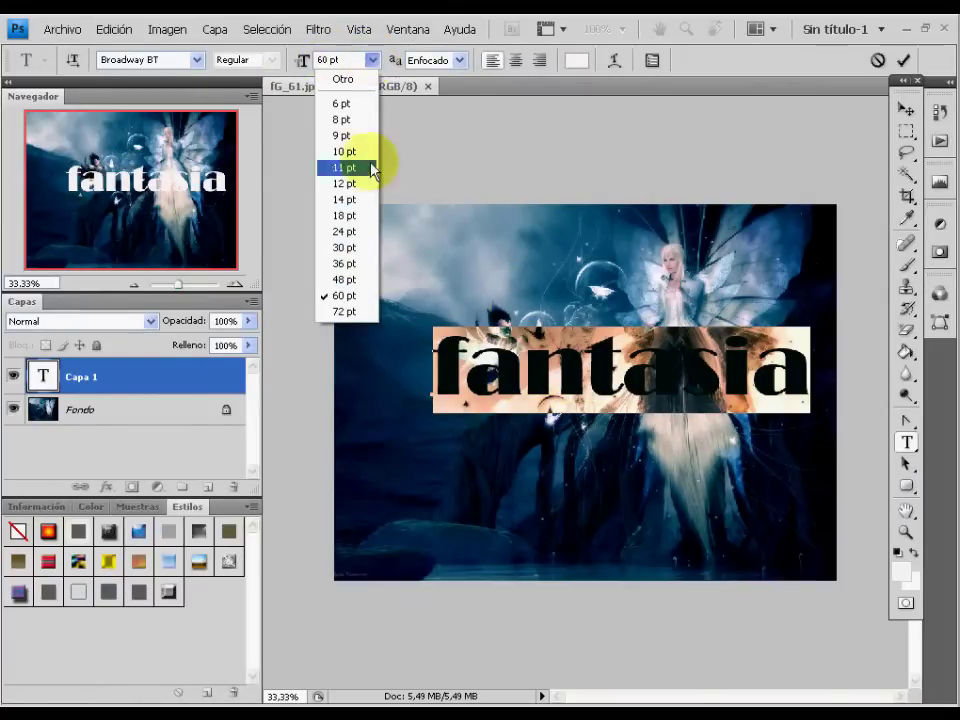
left_click(345, 280)
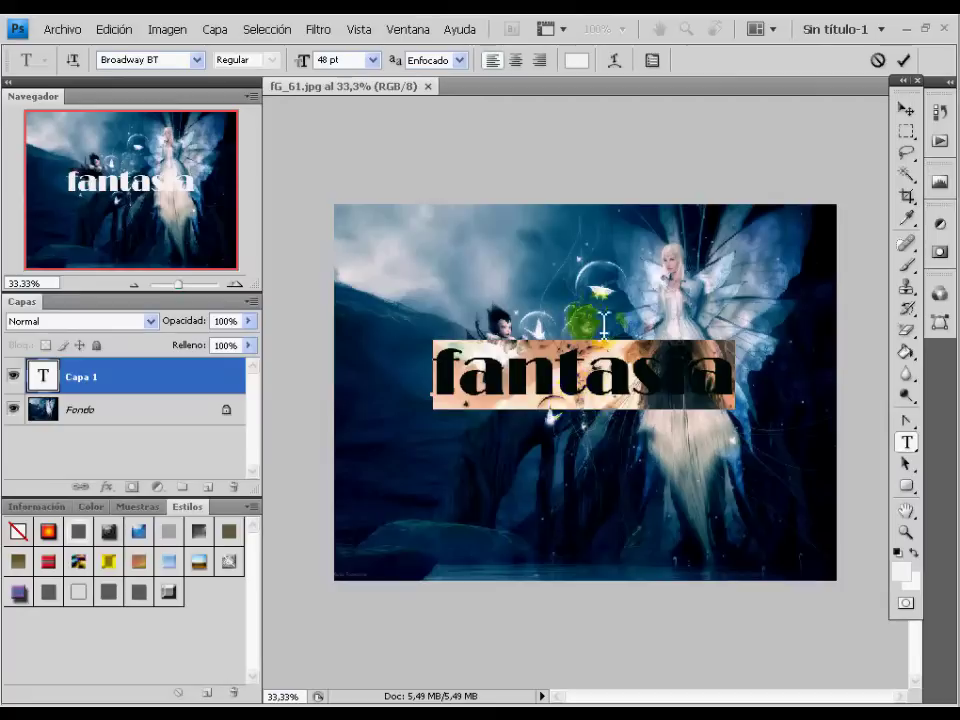
left_click_drag(497, 362, 547, 362)
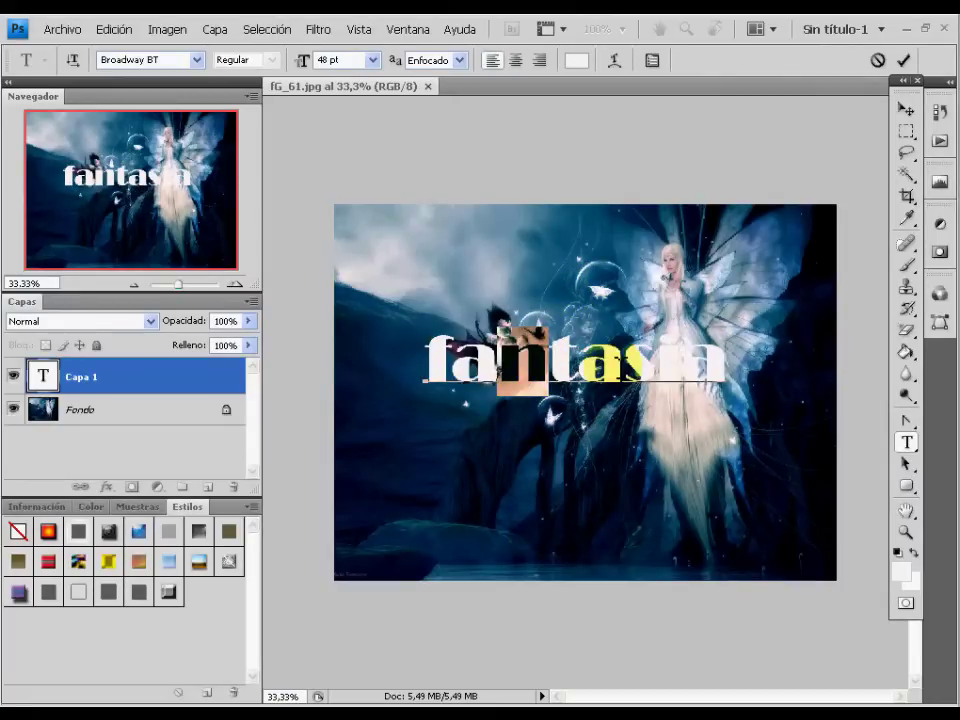
left_click_drag(625, 365, 707, 386)
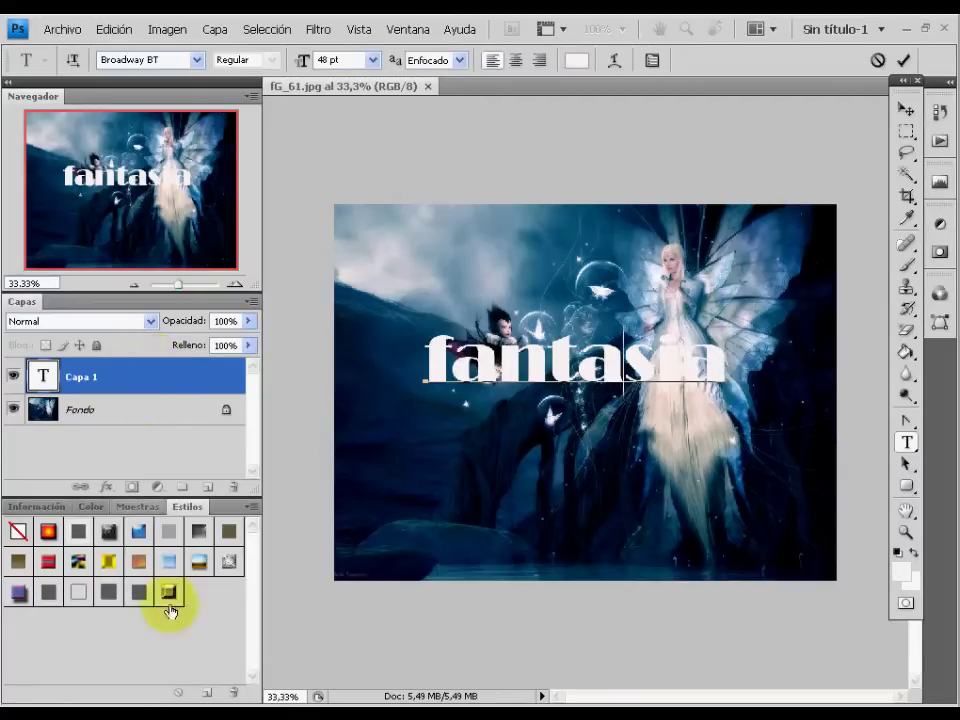
Step: Apply the Glaseffekt2.0 style to fantasia and duplicate the Fondo layer as Fondo copia
left_click(164, 490)
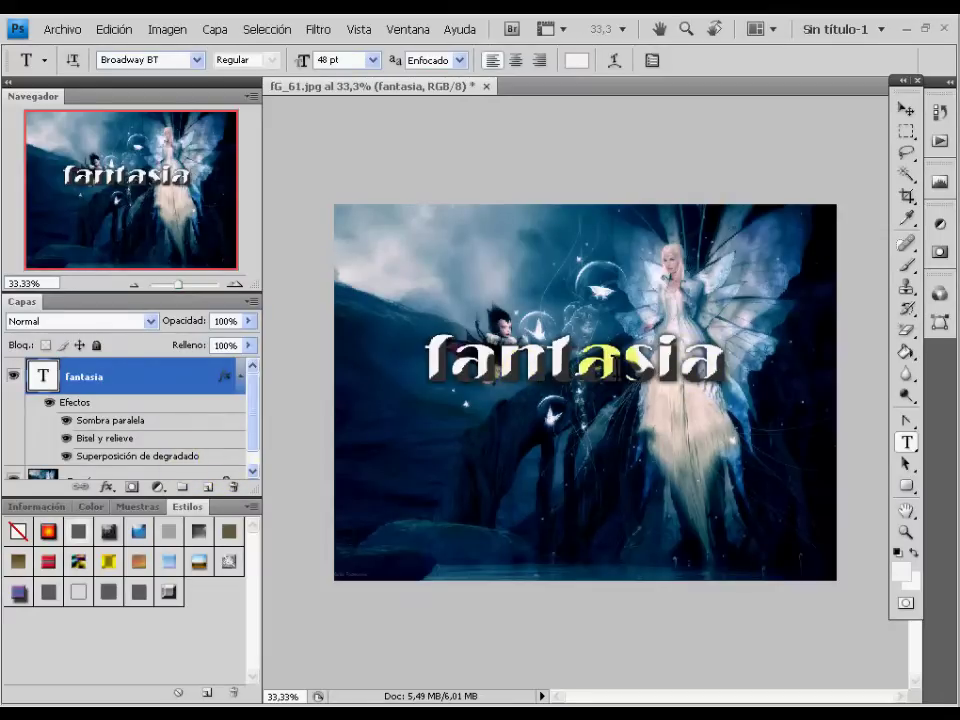
scroll(255, 430, "down", 1)
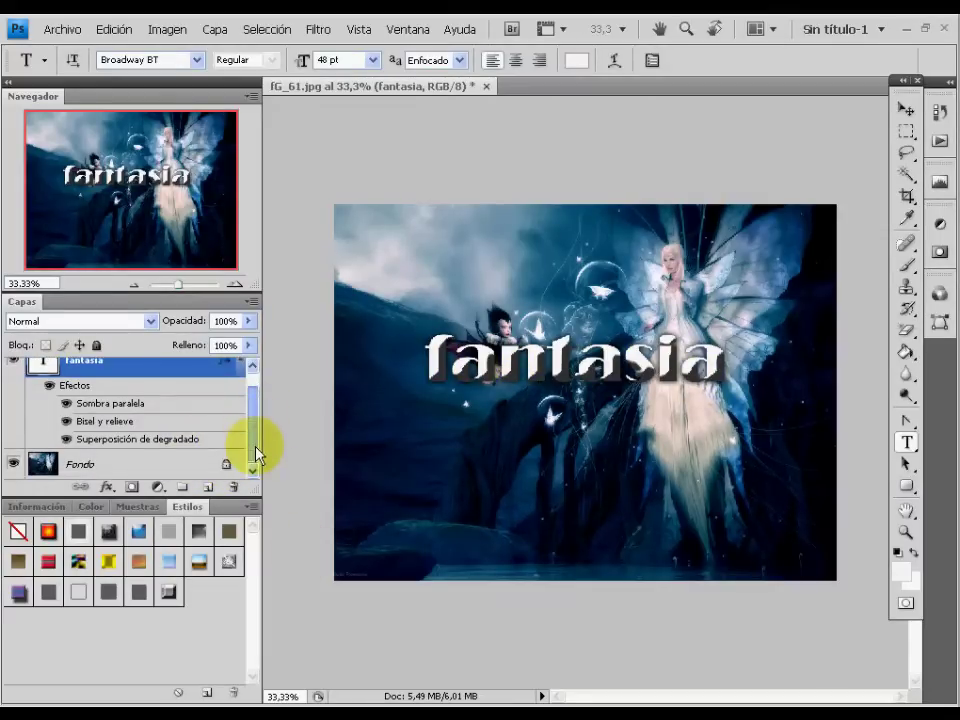
left_click(140, 465)
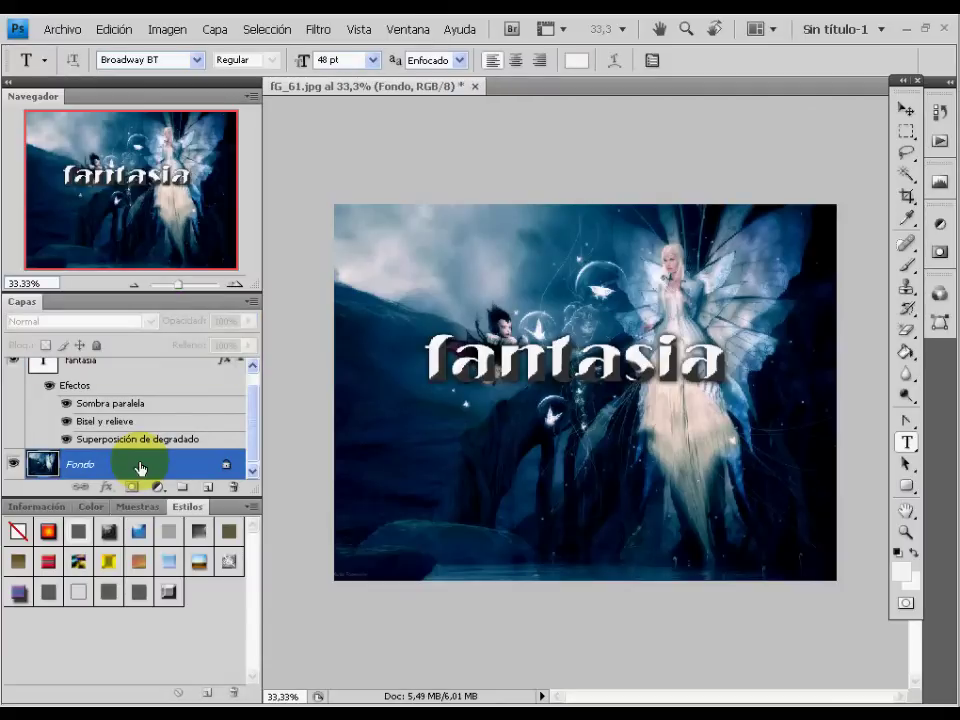
right_click(140, 466)
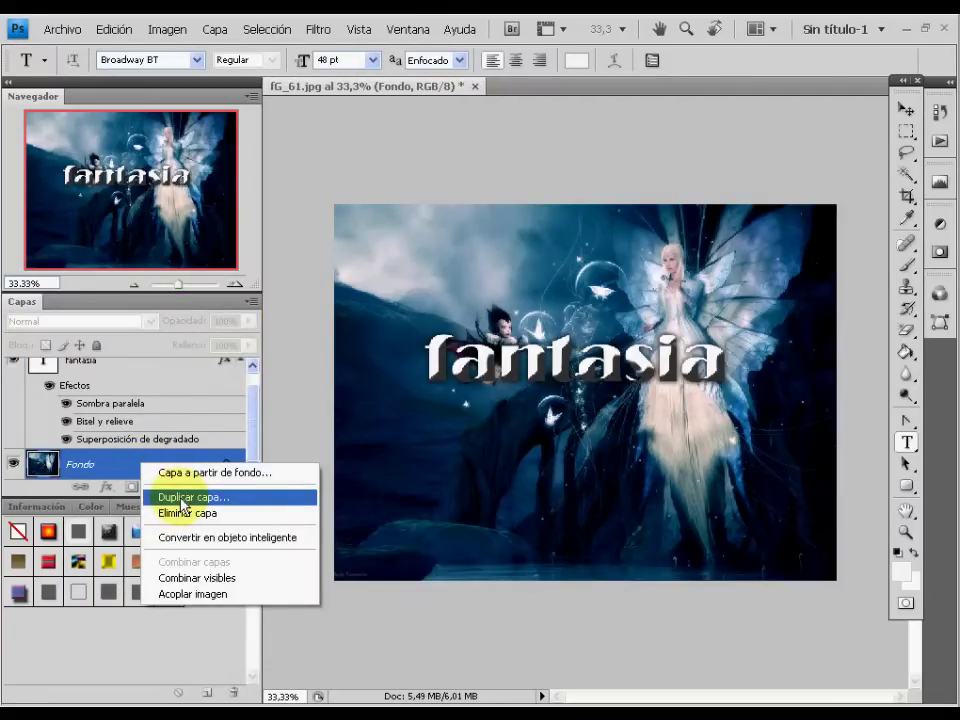
left_click(183, 505)
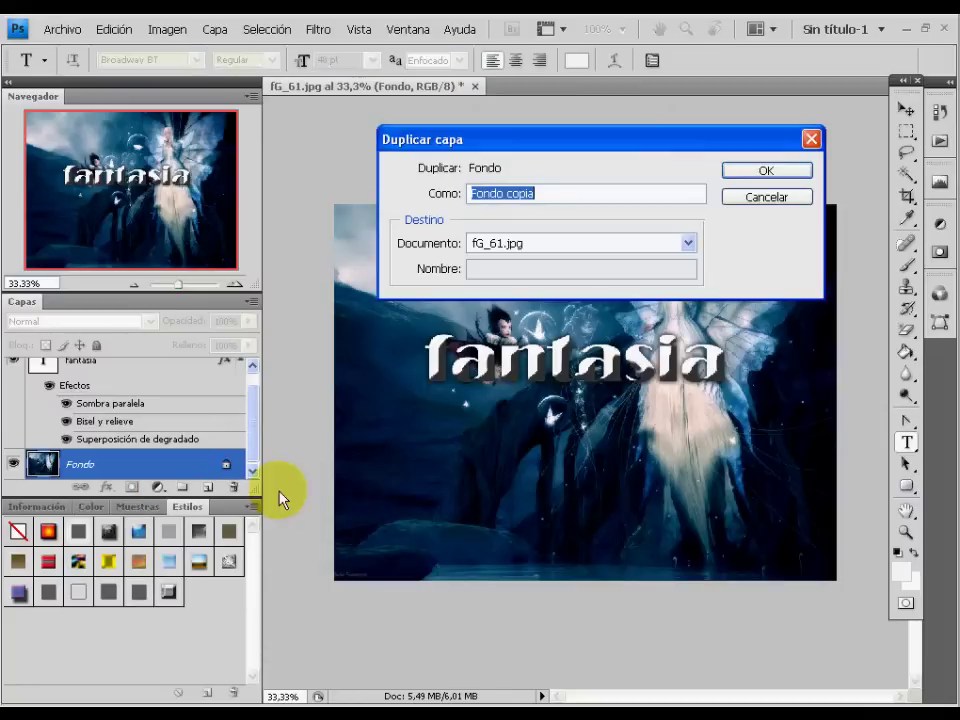
left_click(760, 167)
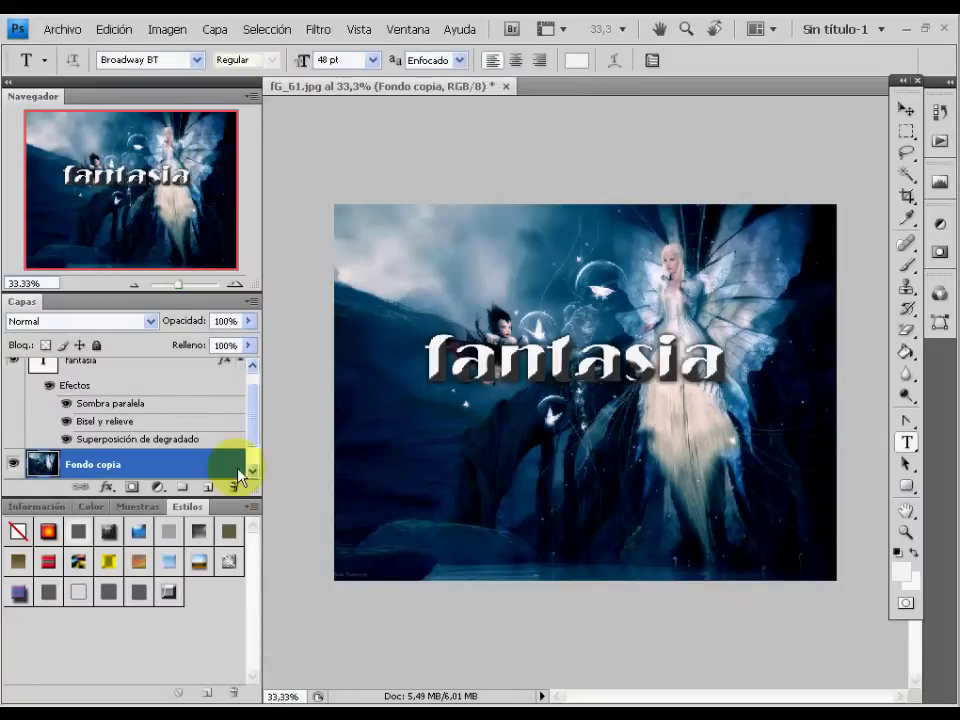
scroll(193, 465, "down", 1)
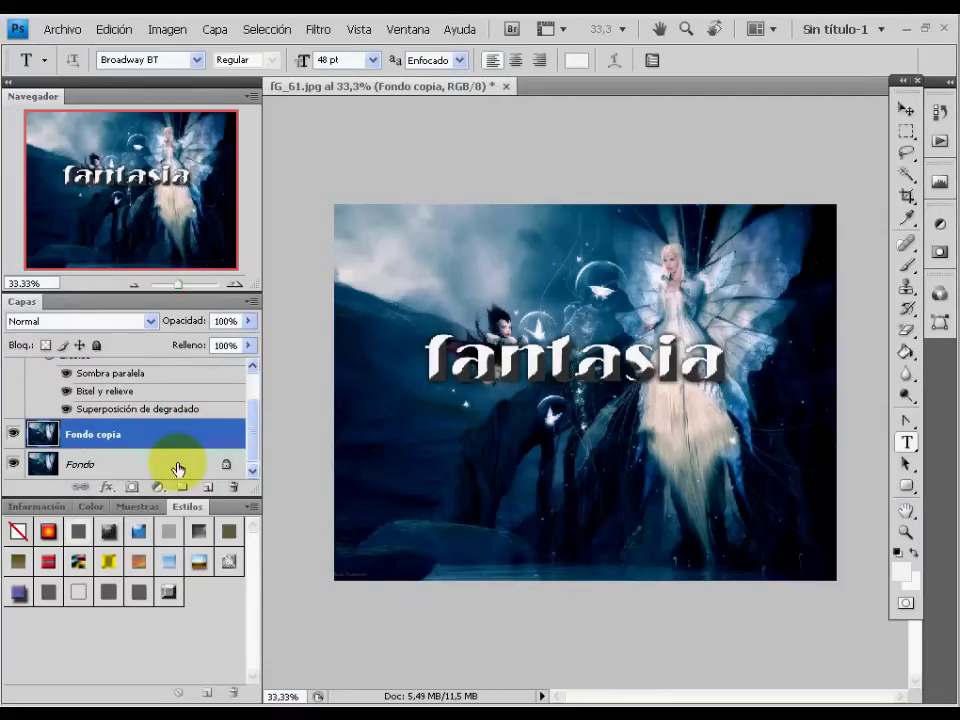
Step: Move Fondo copia above the fantasia layer and Alt-click to clip it into the letters
left_click(91, 465)
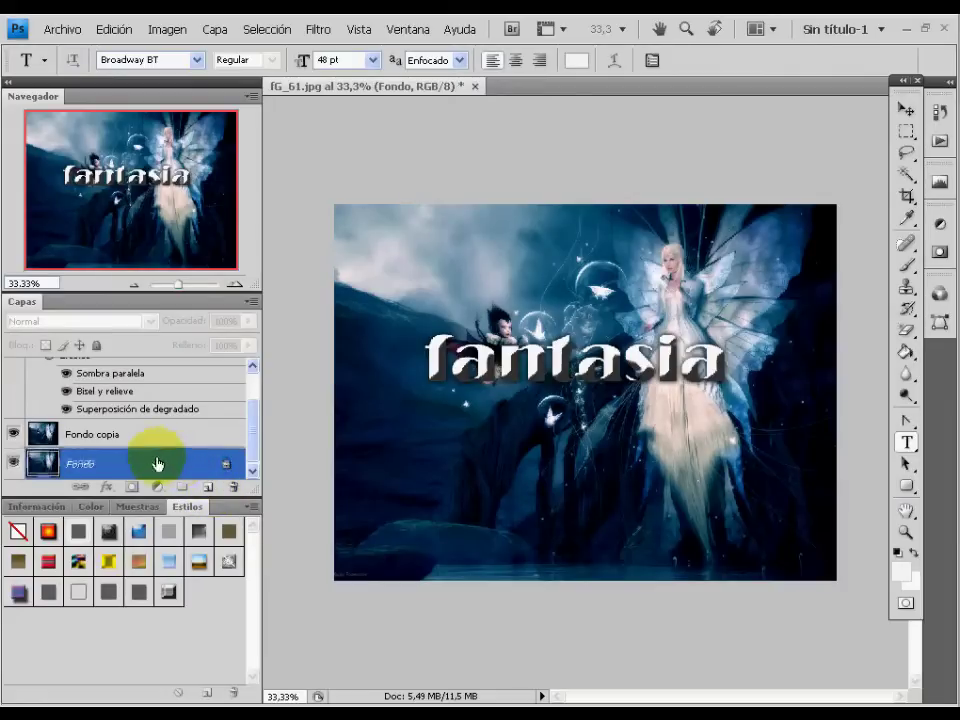
left_click_drag(160, 455, 140, 366)
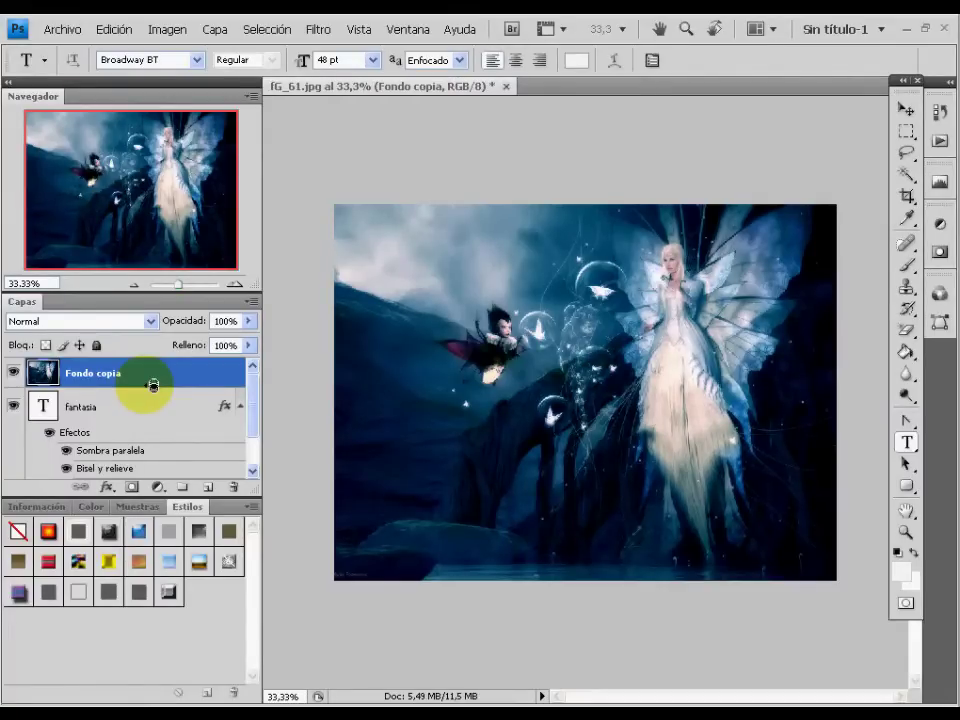
left_click(153, 385, "alt")
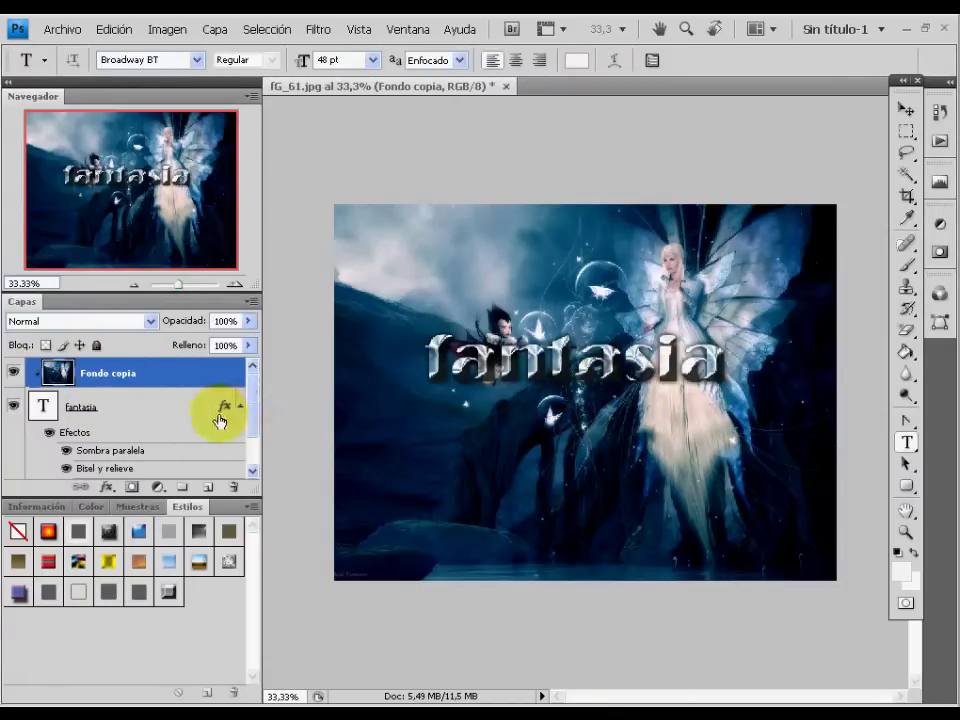
mouse_move(251, 401)
left_mouse_down()
mouse_move(253, 413)
mouse_move(253, 364)
left_mouse_up()
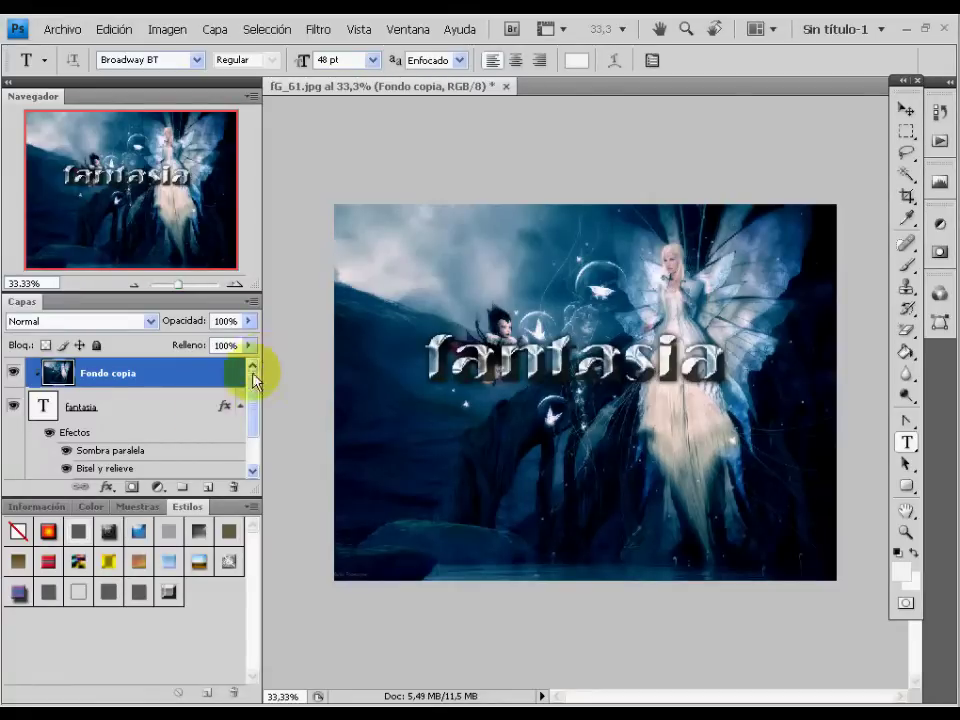
mouse_move(252, 403)
left_mouse_down()
mouse_move(254, 440)
mouse_move(256, 388)
left_mouse_up()
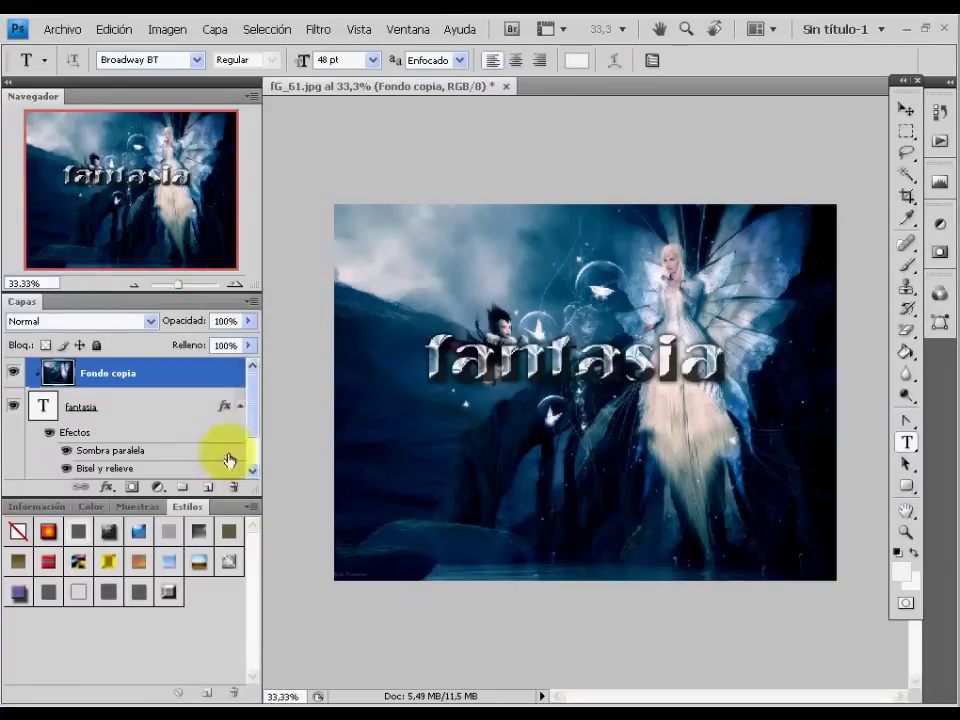
mouse_move(252, 385)
left_mouse_down()
mouse_move(253, 446)
mouse_move(253, 390)
left_mouse_up()
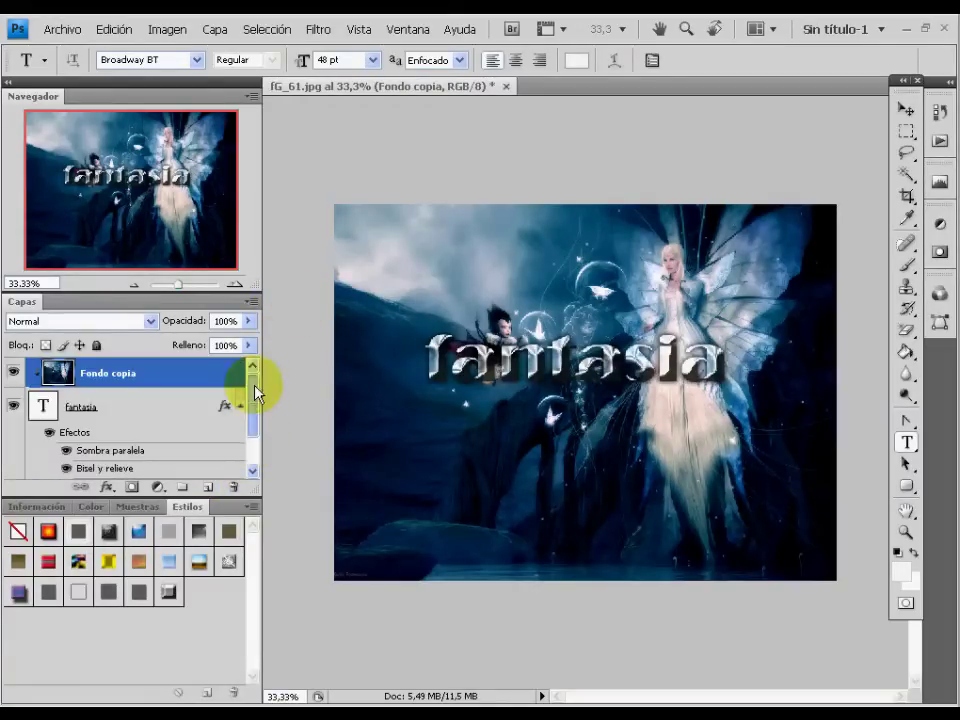
Step: Preview the Filtro > Distorsionar > Onda wave filter, close it, and reopen the Filtro menu
left_click(326, 32)
mouse_move(343, 205)
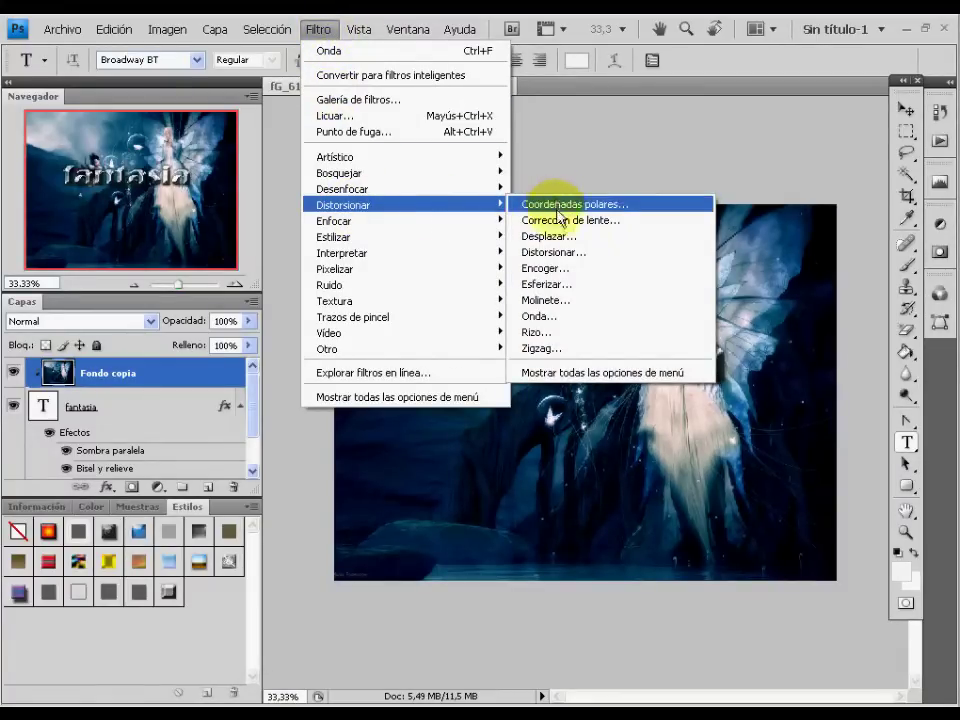
left_click(548, 317)
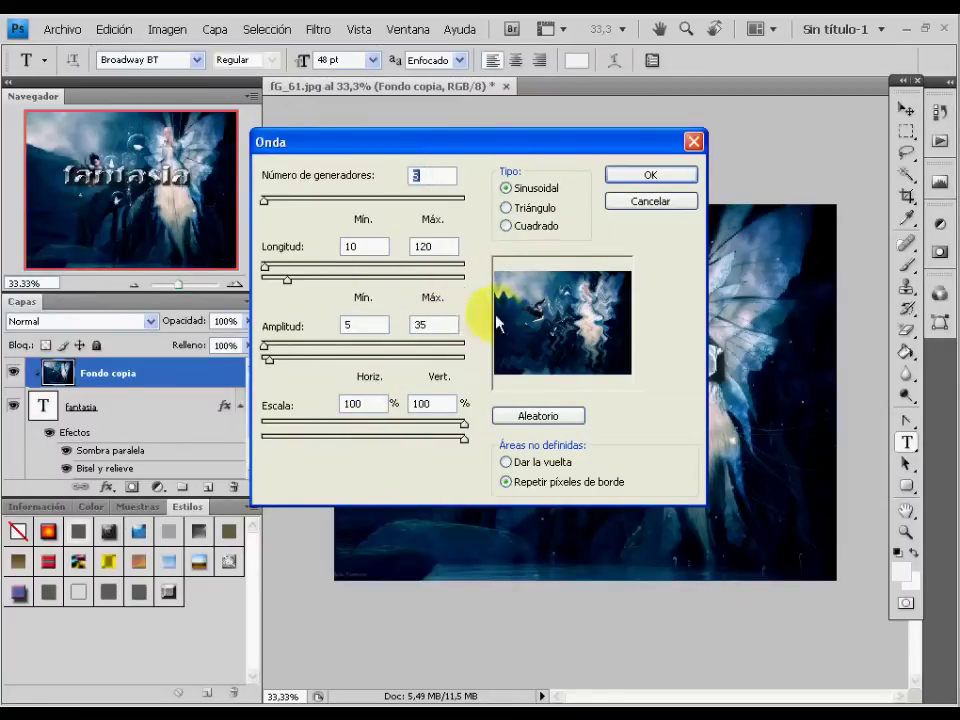
left_click(652, 176)
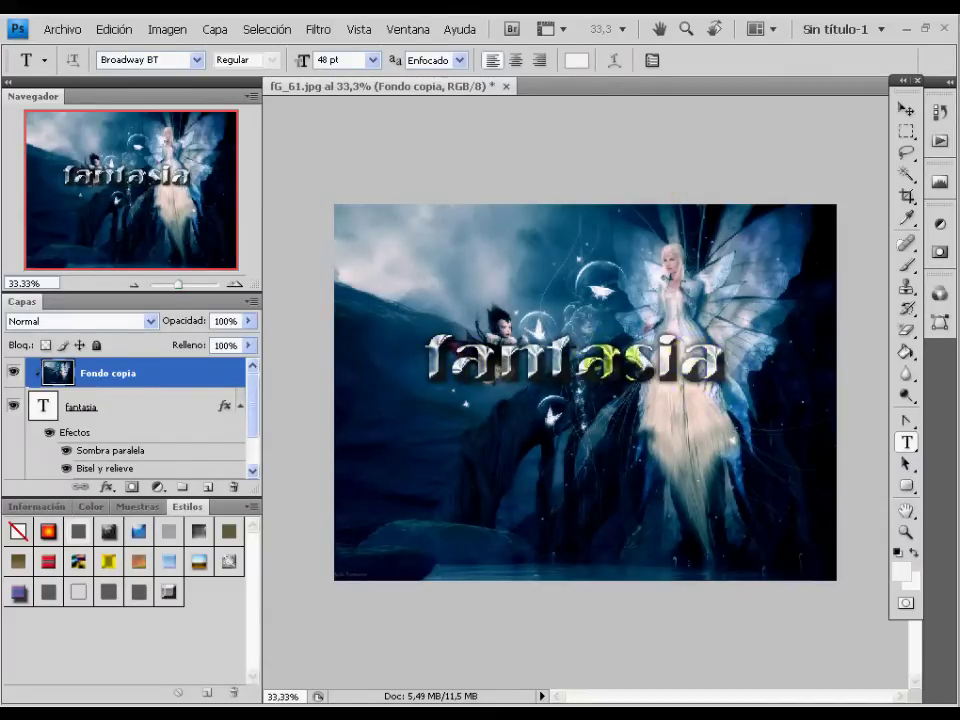
left_click(320, 29)
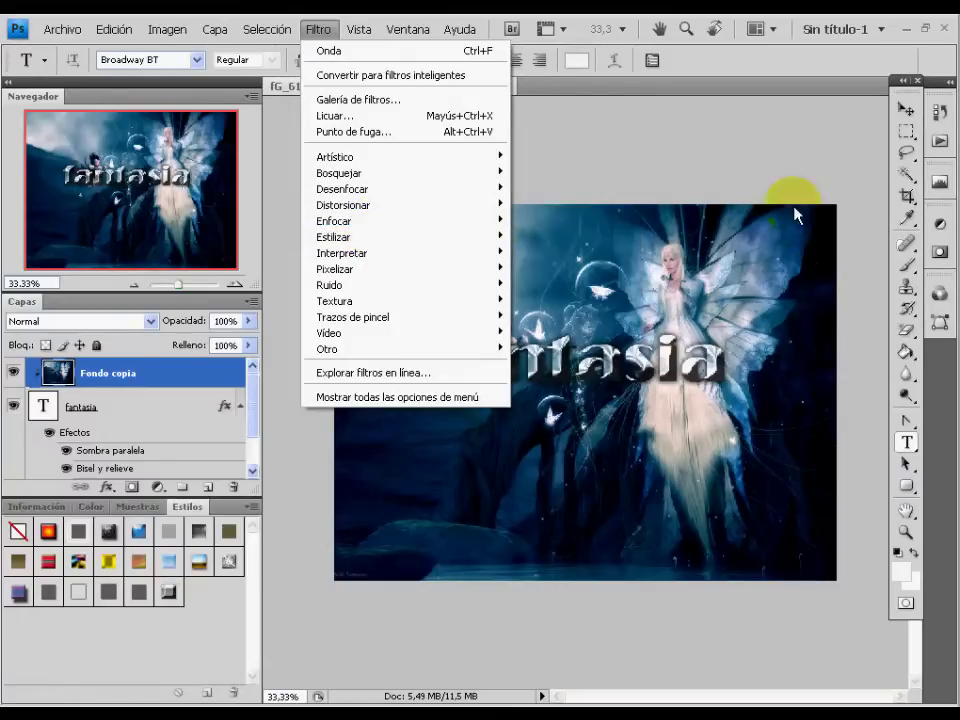
Step: Dismiss the Filtro menu without applying a filter and inspect the layers and fantasia text
left_click(757, 343)
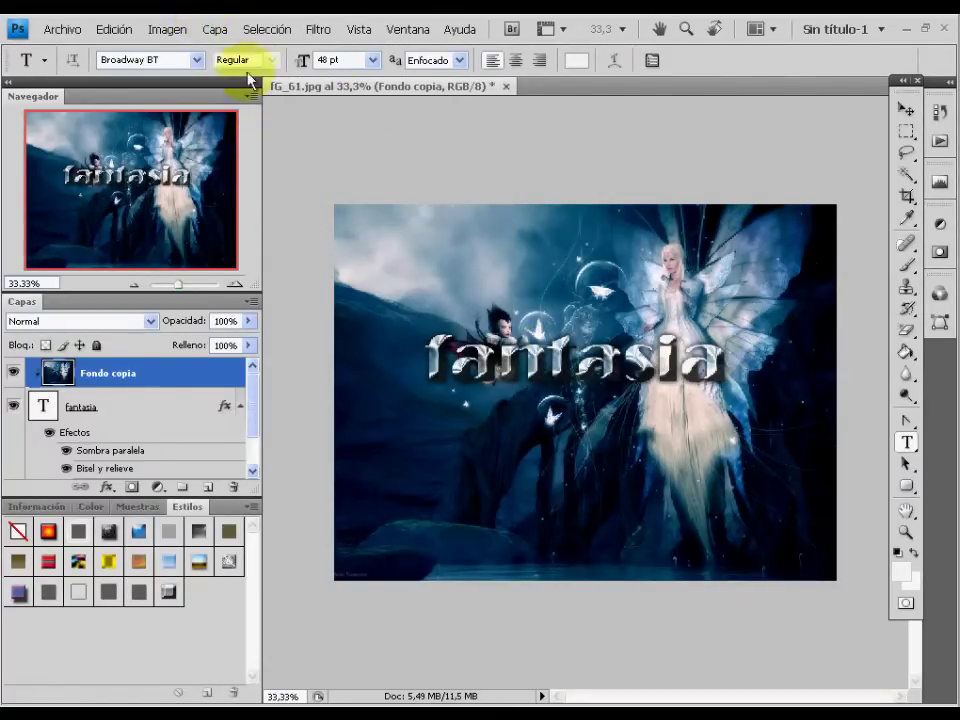
left_click_drag(253, 384, 252, 422)
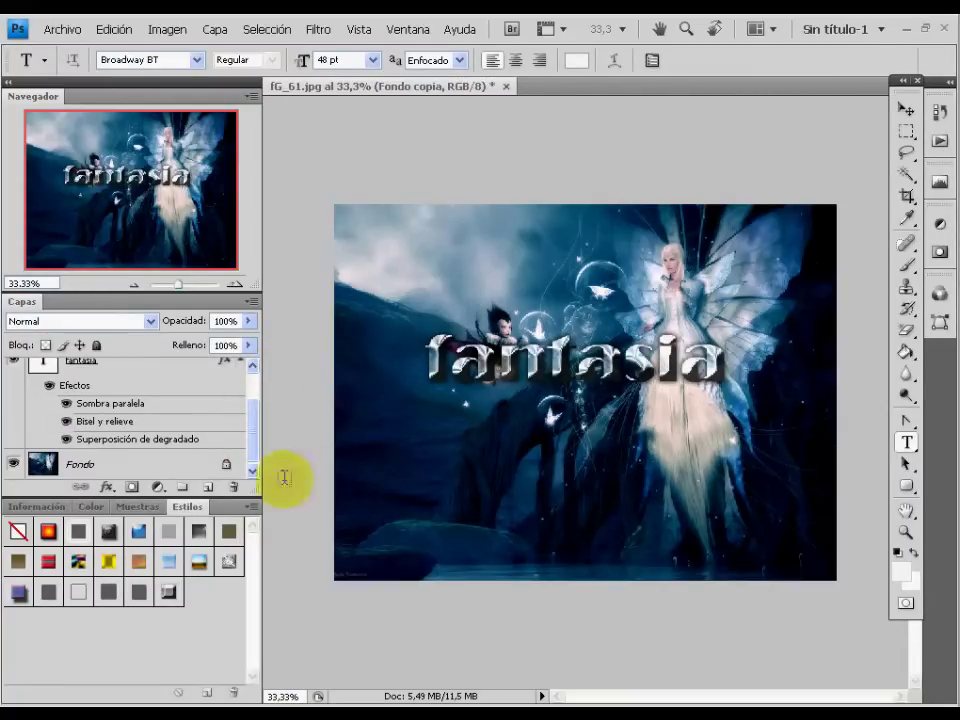
scroll(258, 448, "up", 2)
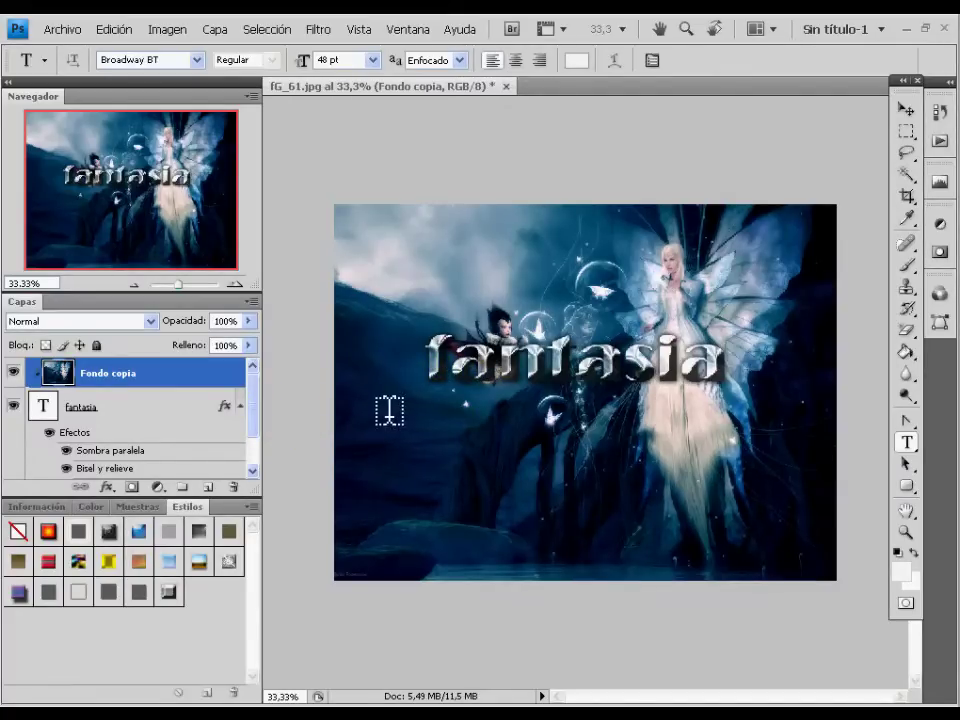
left_click(274, 402)
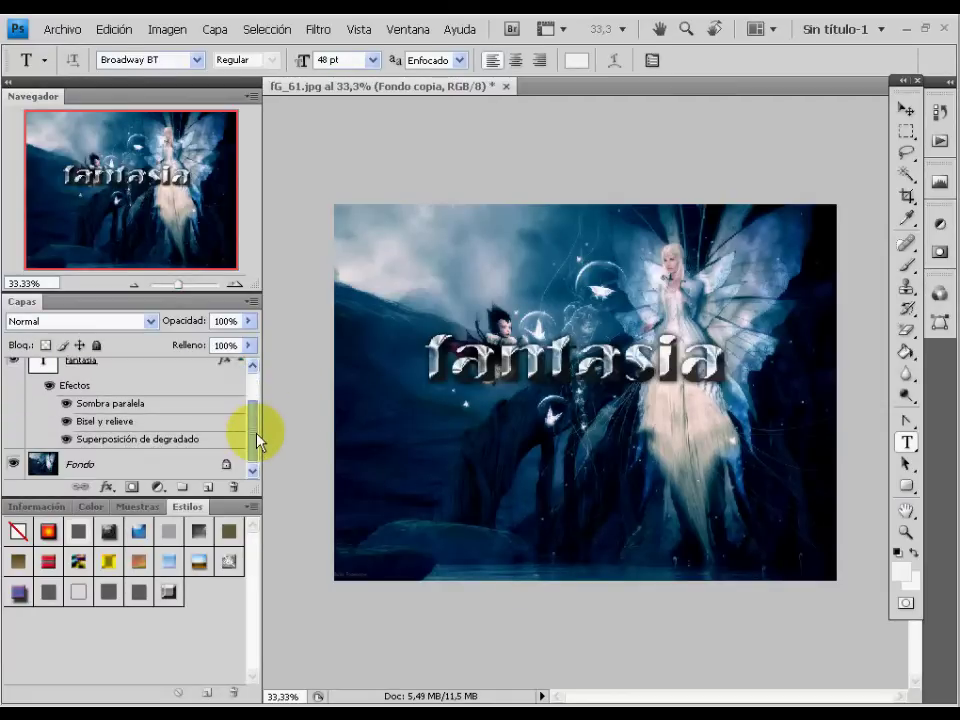
left_click_drag(258, 412, 257, 400)
left_click(456, 377)
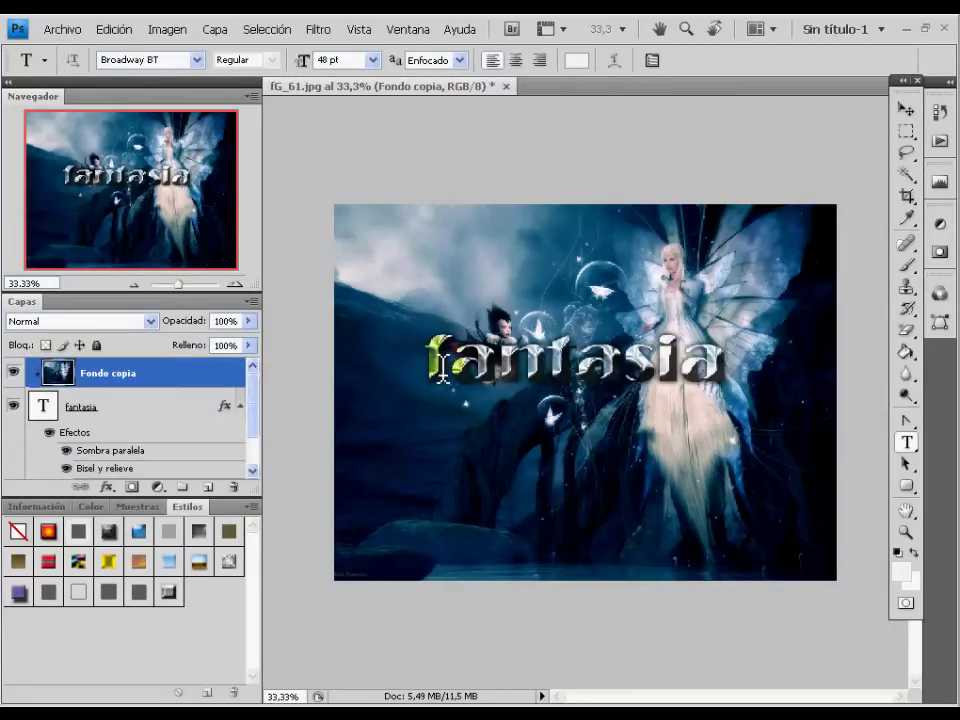
left_click(197, 429)
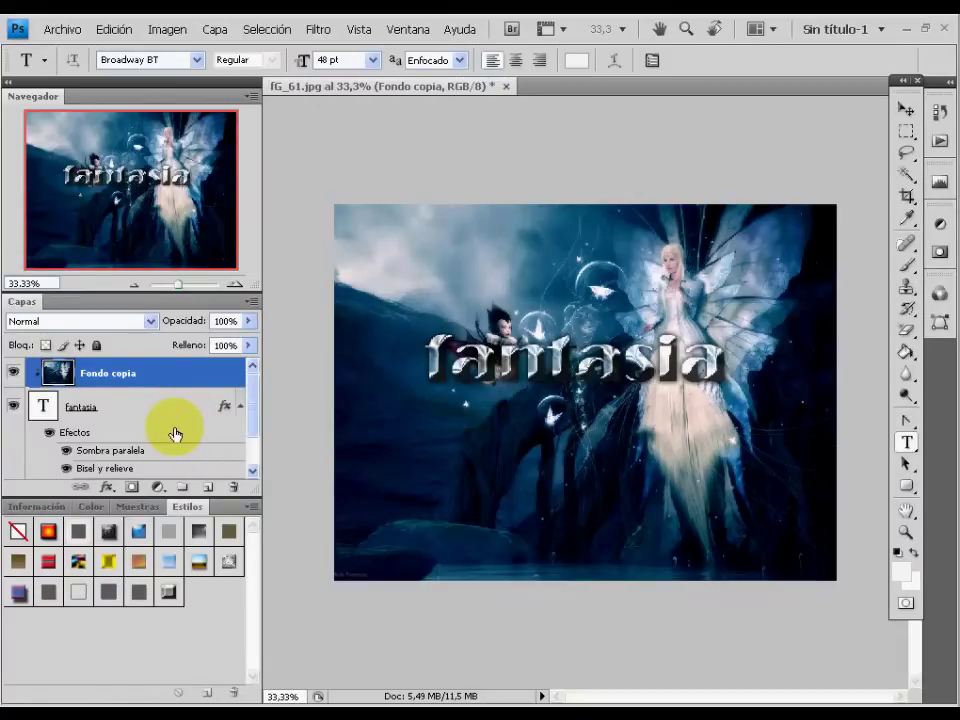
left_click(438, 360)
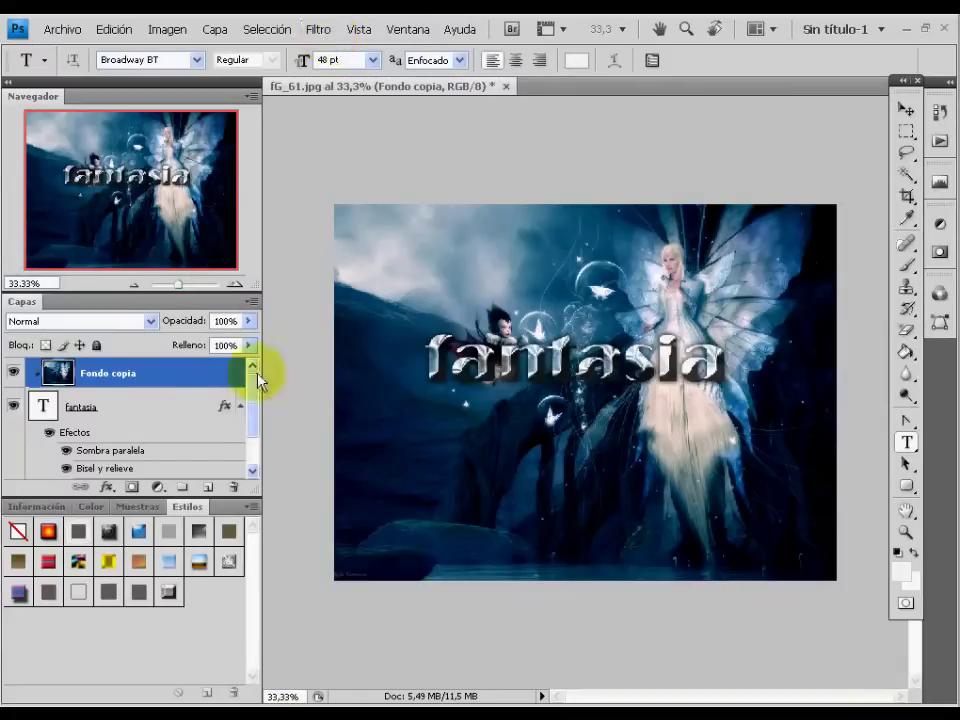
mouse_move(248, 400)
left_mouse_down()
mouse_move(251, 428)
mouse_move(251, 406)
left_mouse_up()
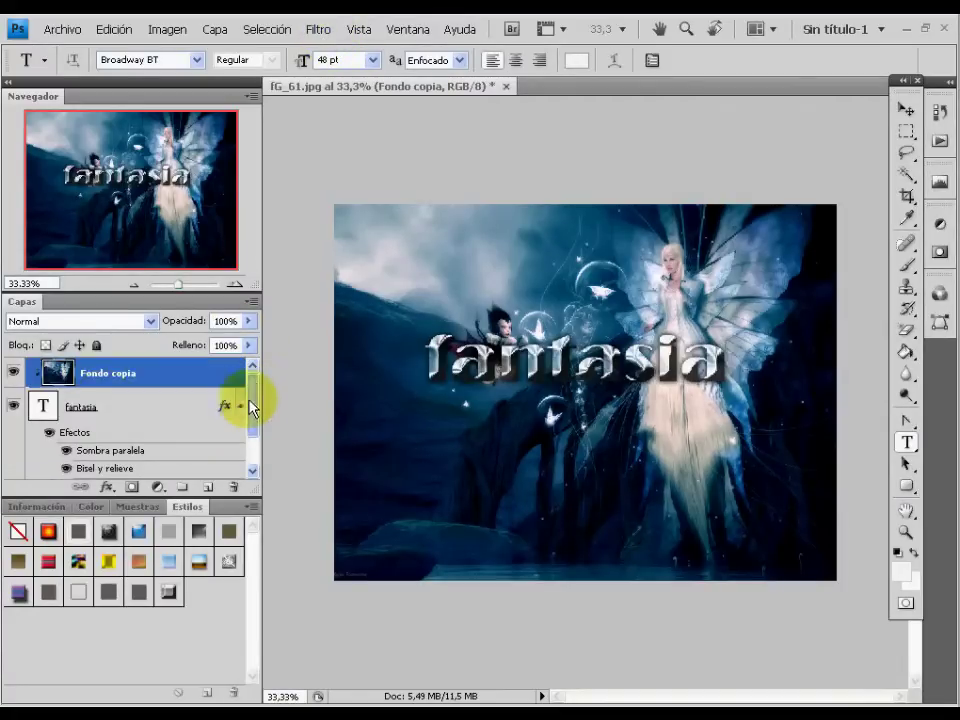
Step: Select the fantasia layer and choose Capa > Estilo de capa > Cambiar escala de efectos
left_click(43, 405)
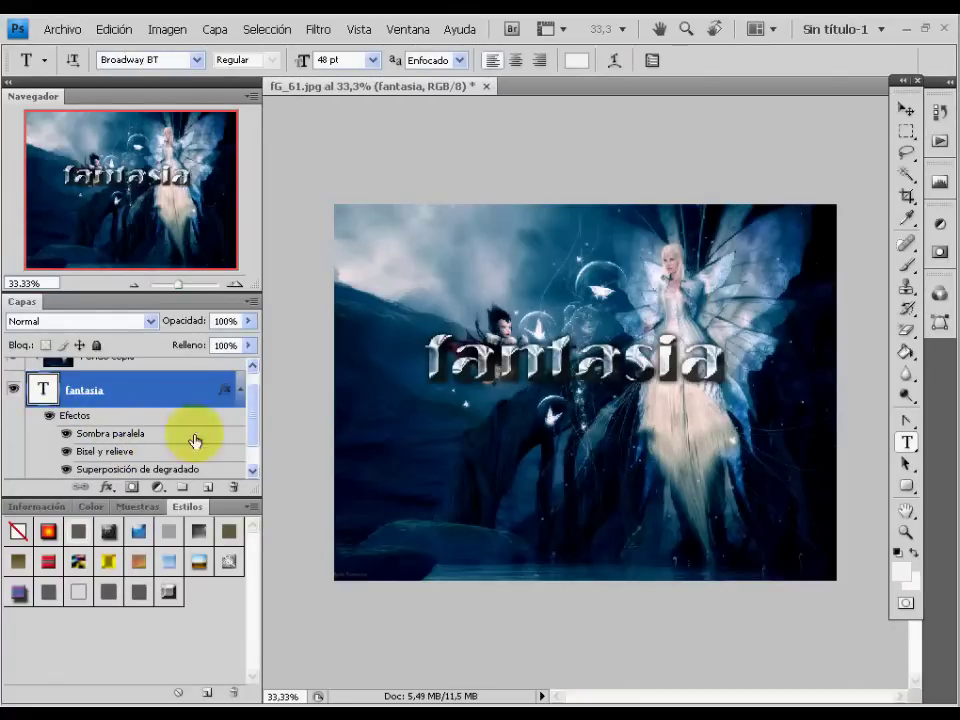
left_click(208, 32)
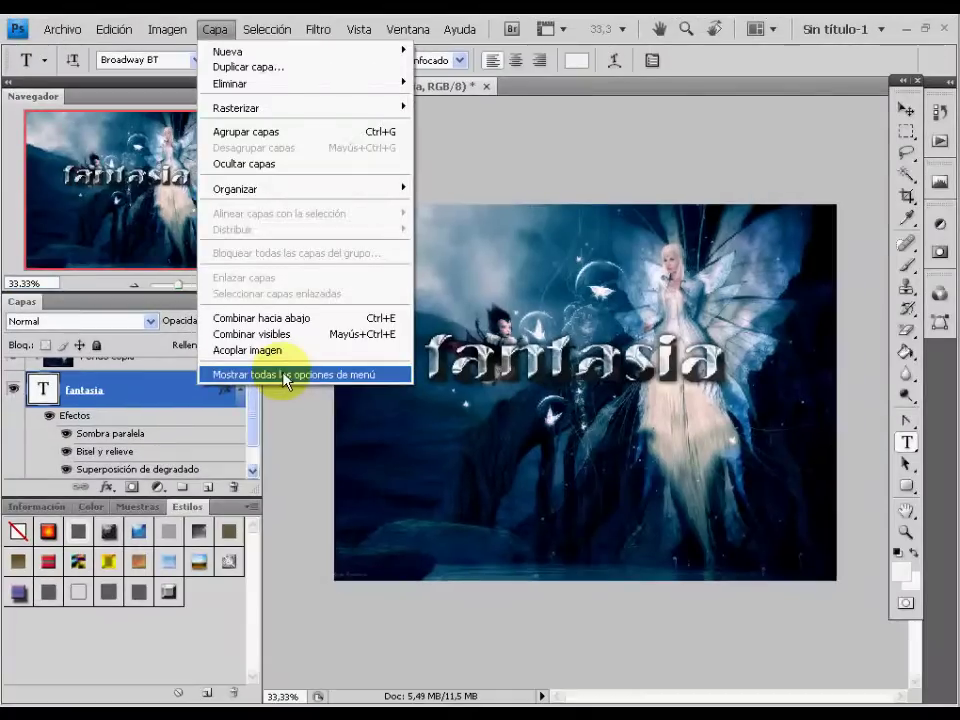
left_click(280, 376)
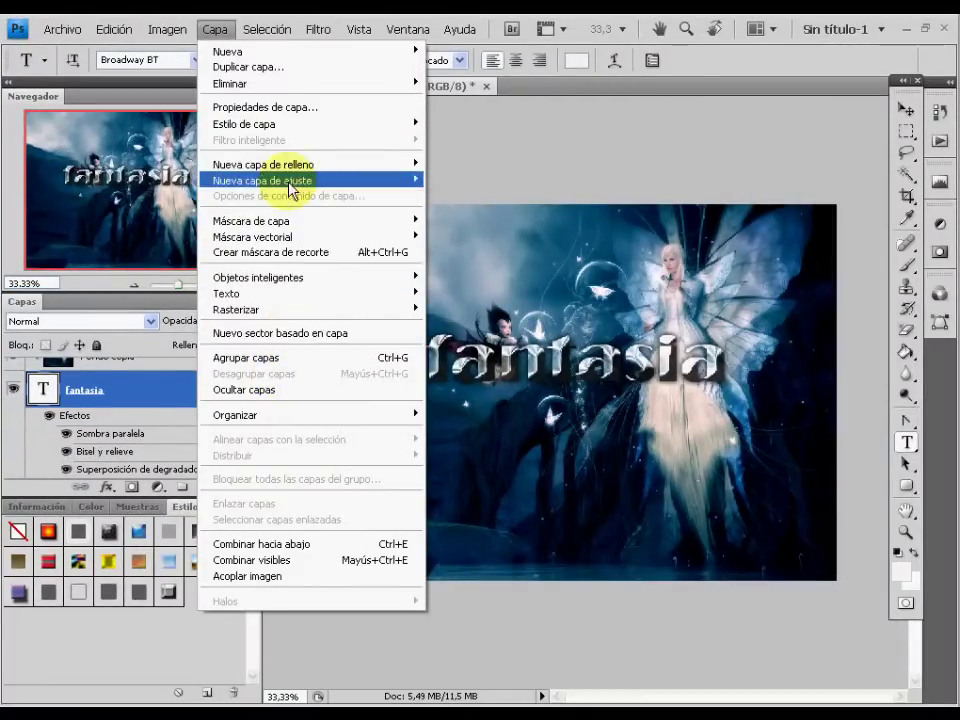
mouse_move(298, 109)
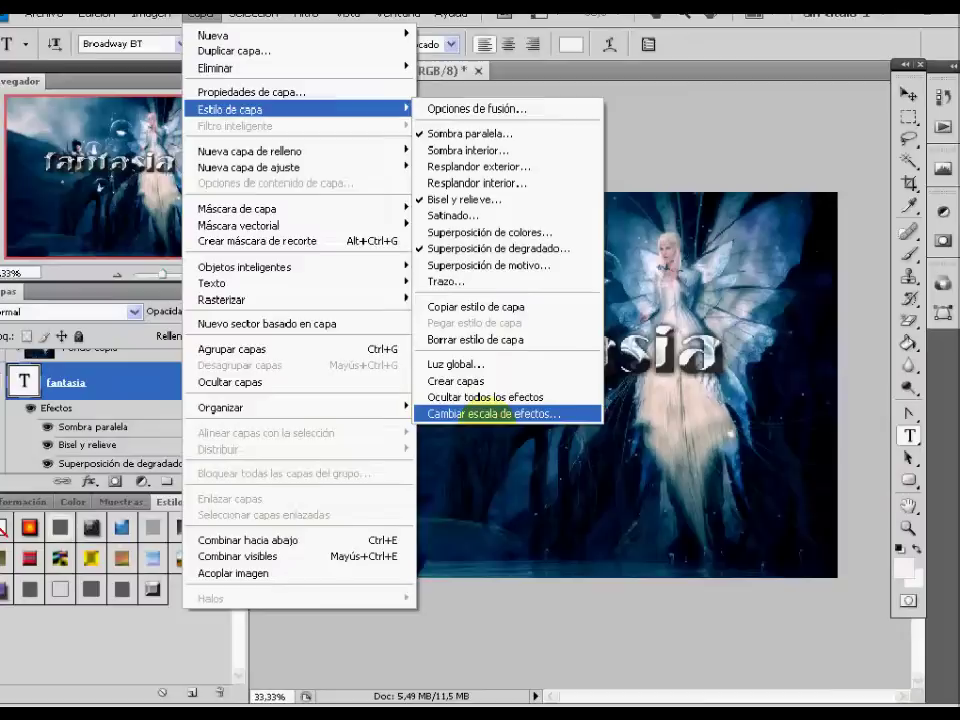
left_click(489, 420)
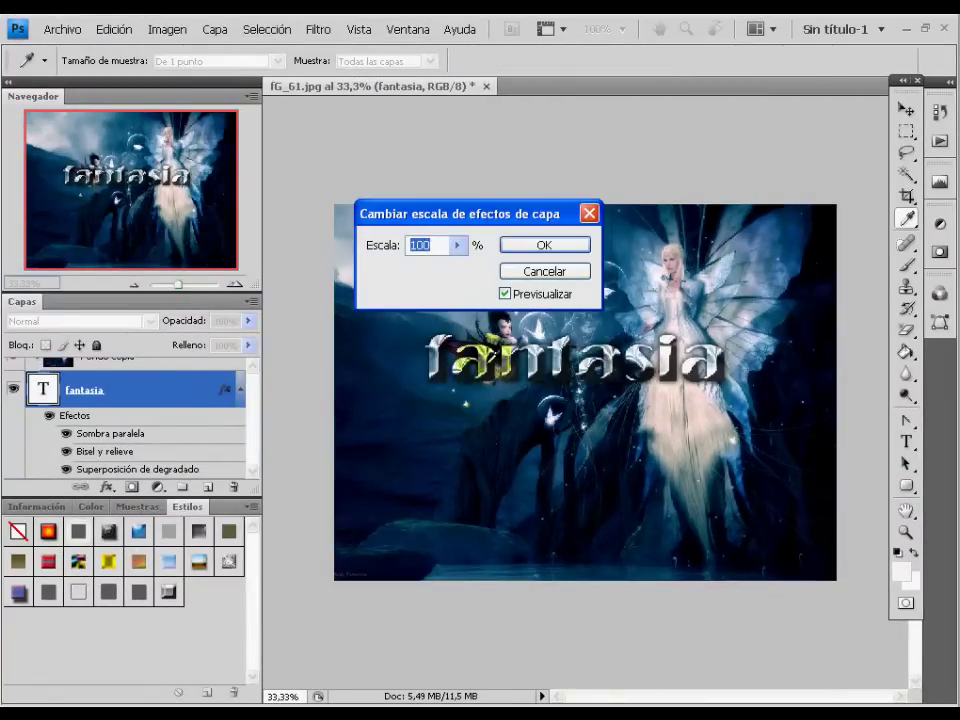
Step: Move the scale dialog clear of the text, set Escala to 11%, and confirm
left_click_drag(455, 213, 459, 410)
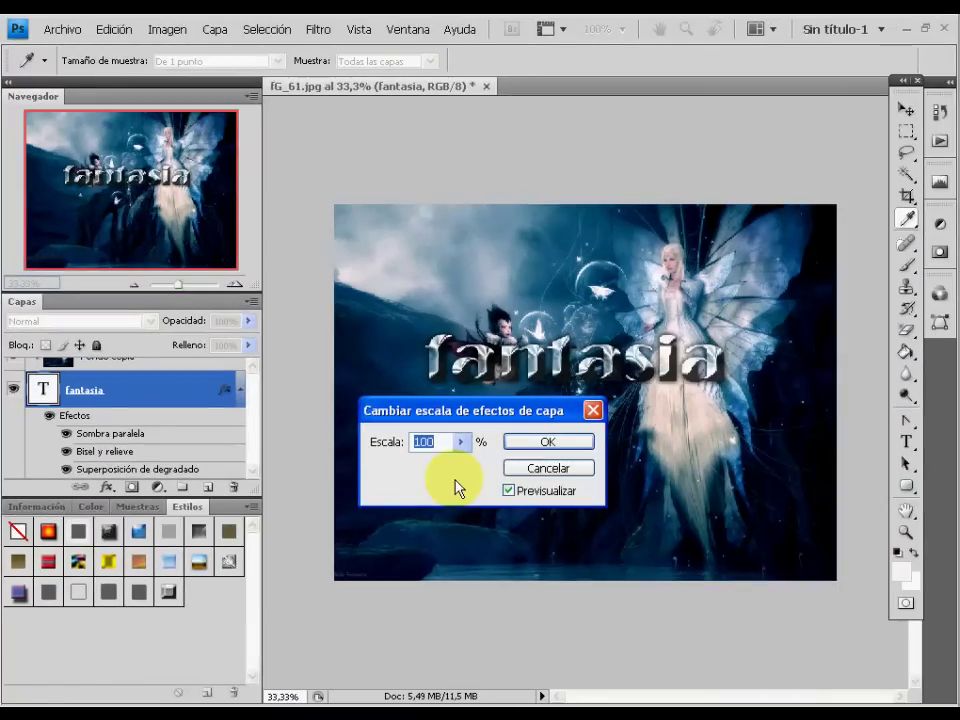
left_click_drag(498, 418, 523, 432)
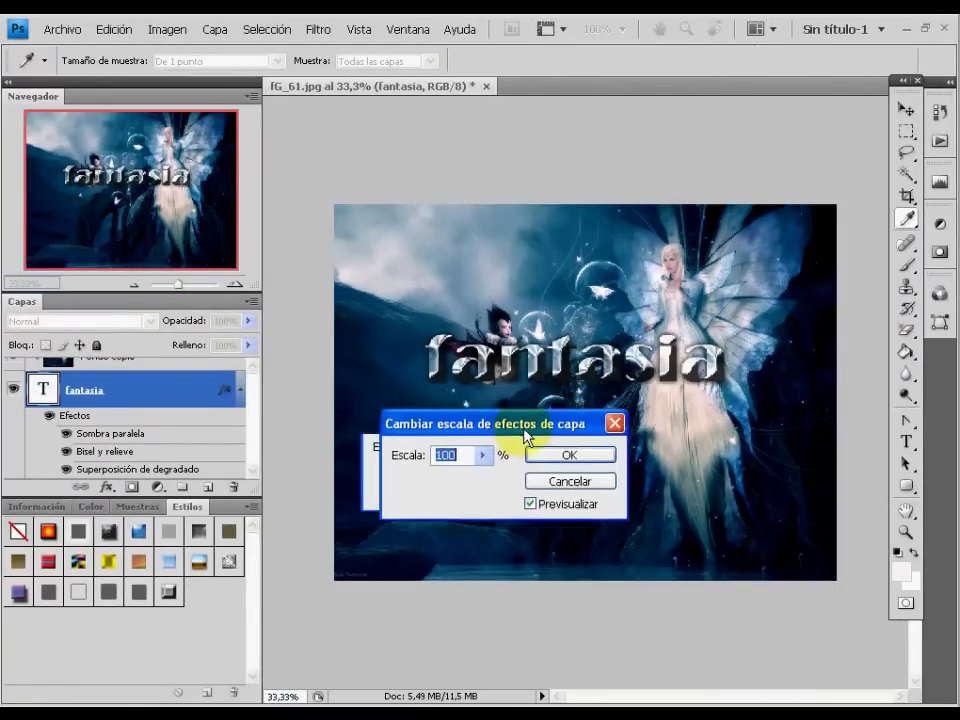
left_click(489, 456)
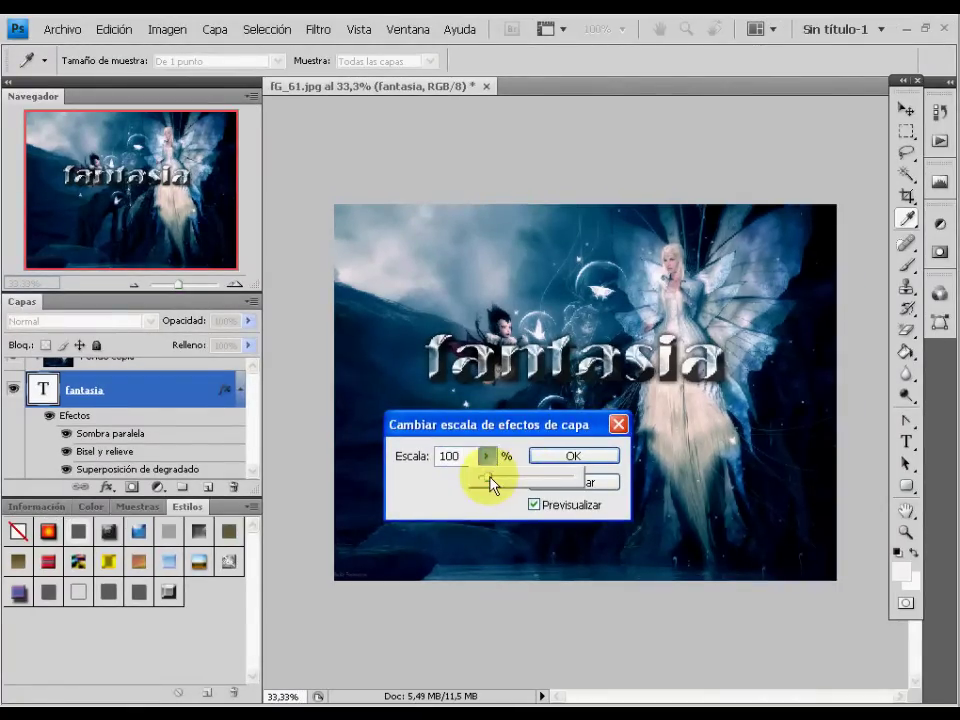
left_click_drag(491, 484, 482, 484)
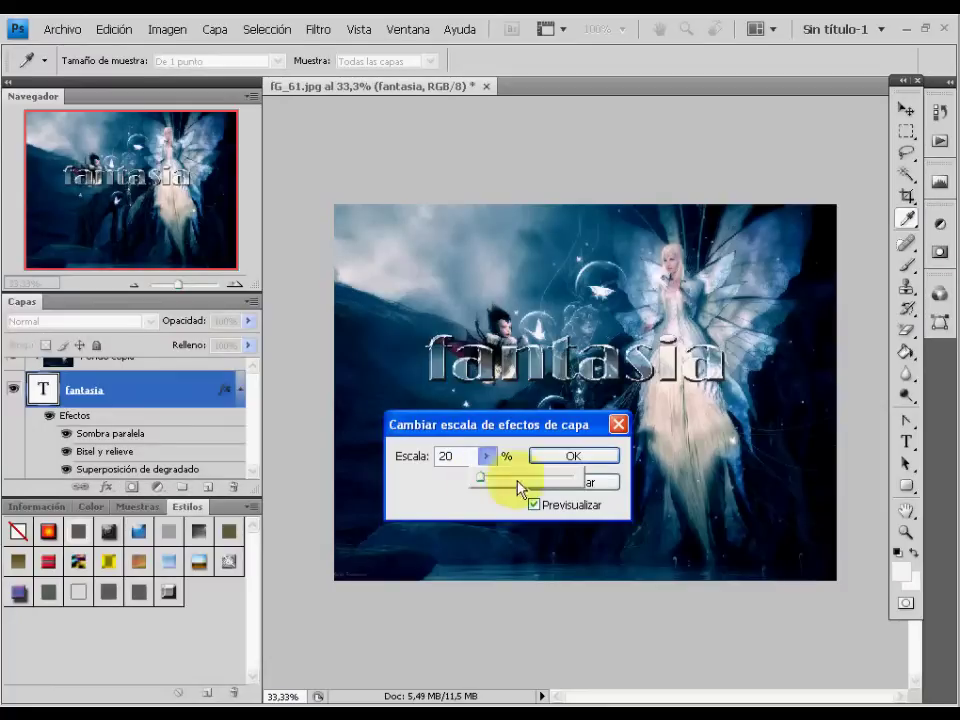
left_click_drag(515, 425, 514, 467)
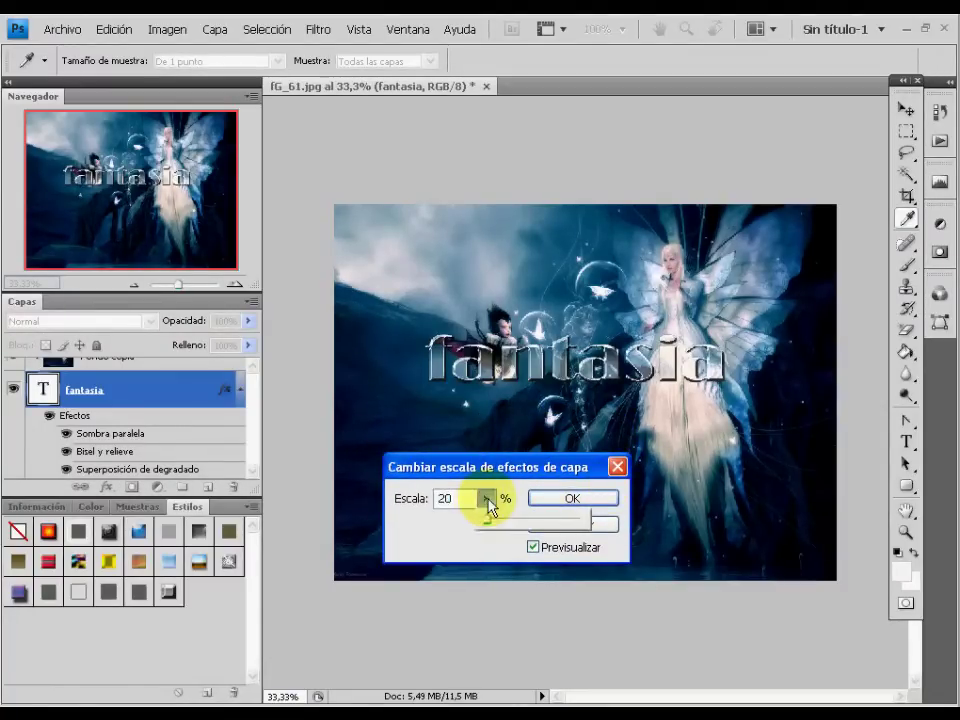
left_click_drag(485, 498, 498, 528)
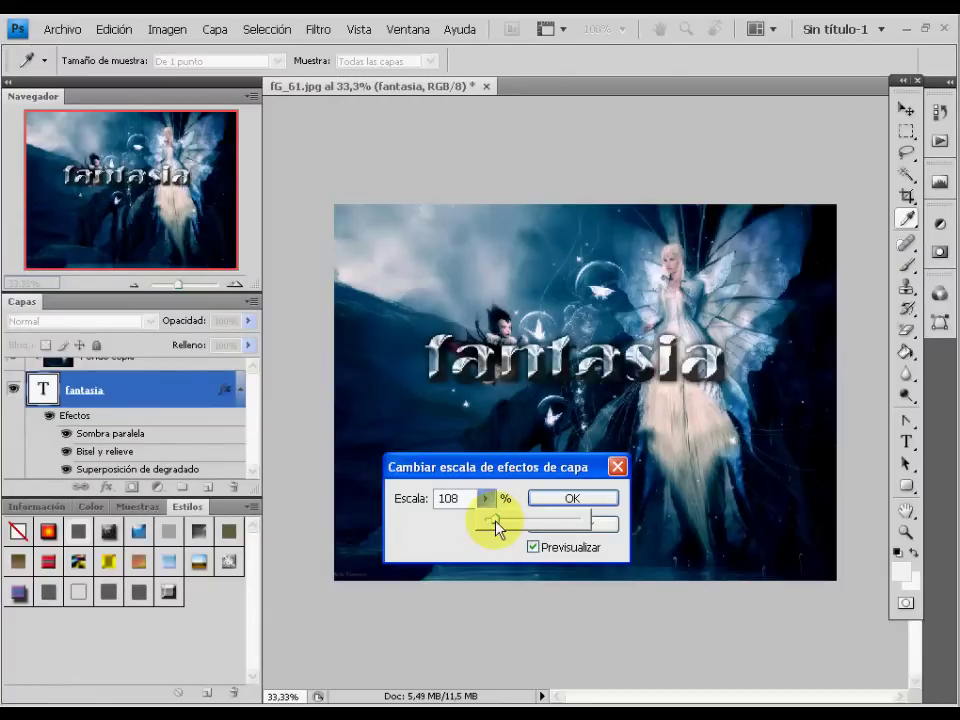
left_click_drag(497, 527, 487, 529)
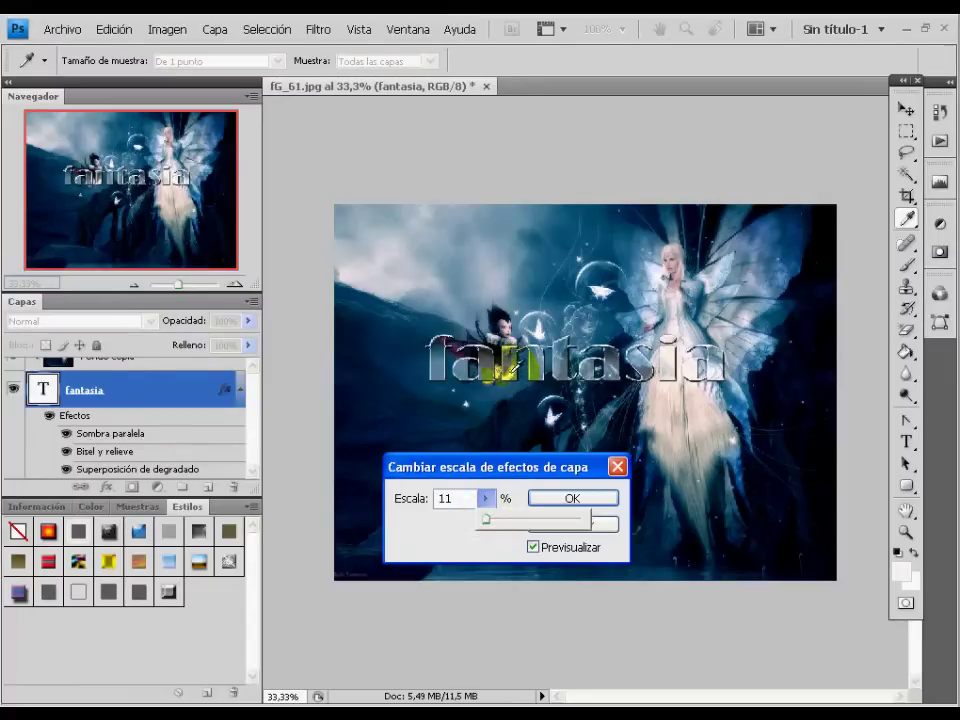
left_click(552, 501)
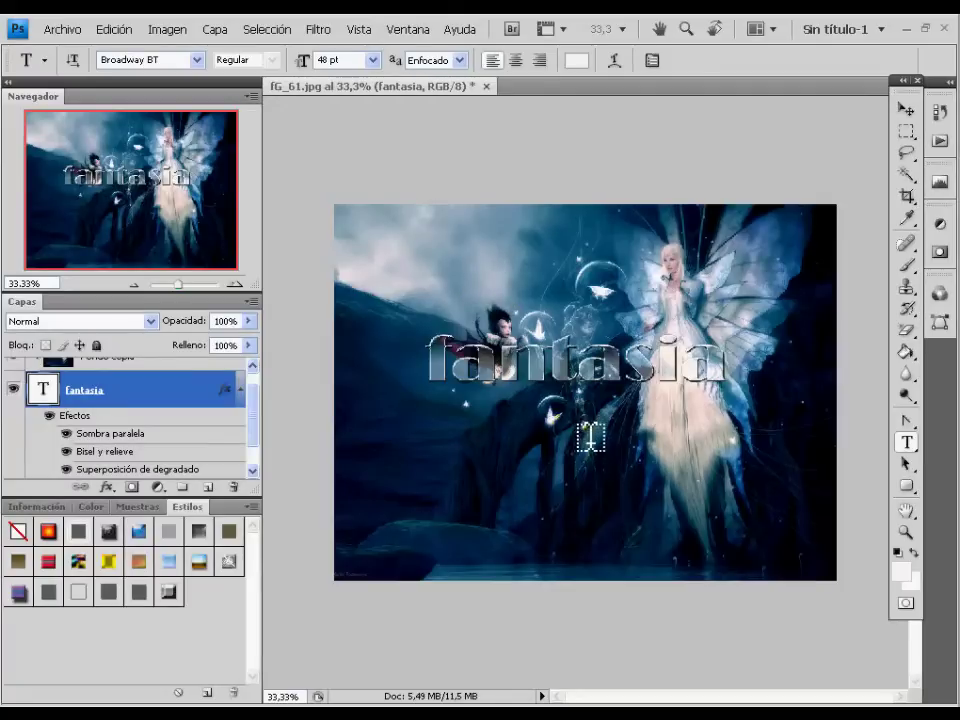
left_click(663, 450)
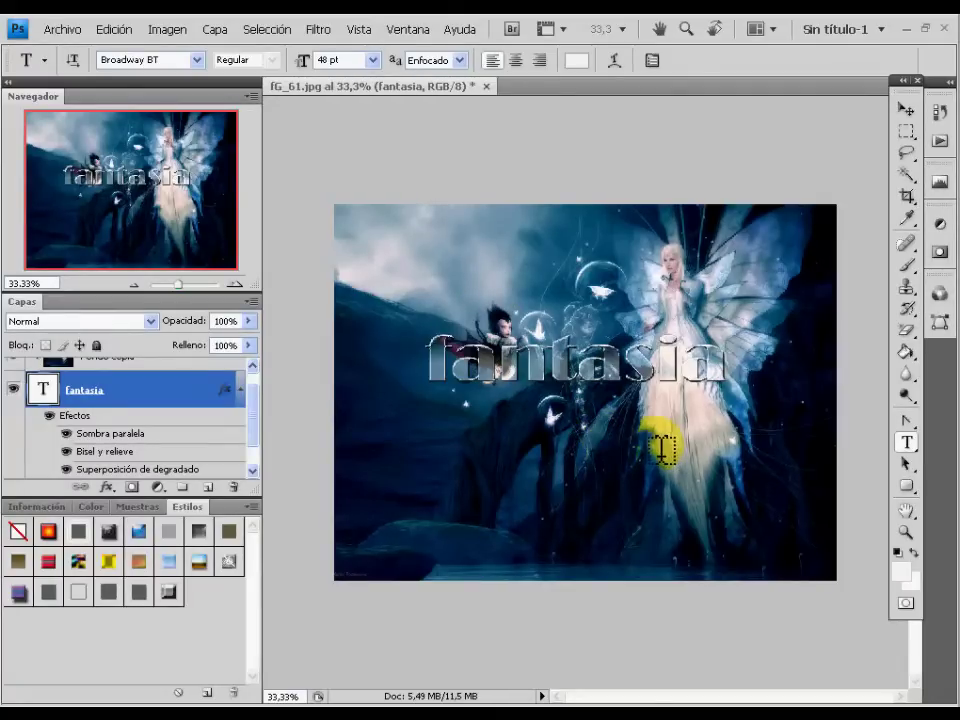